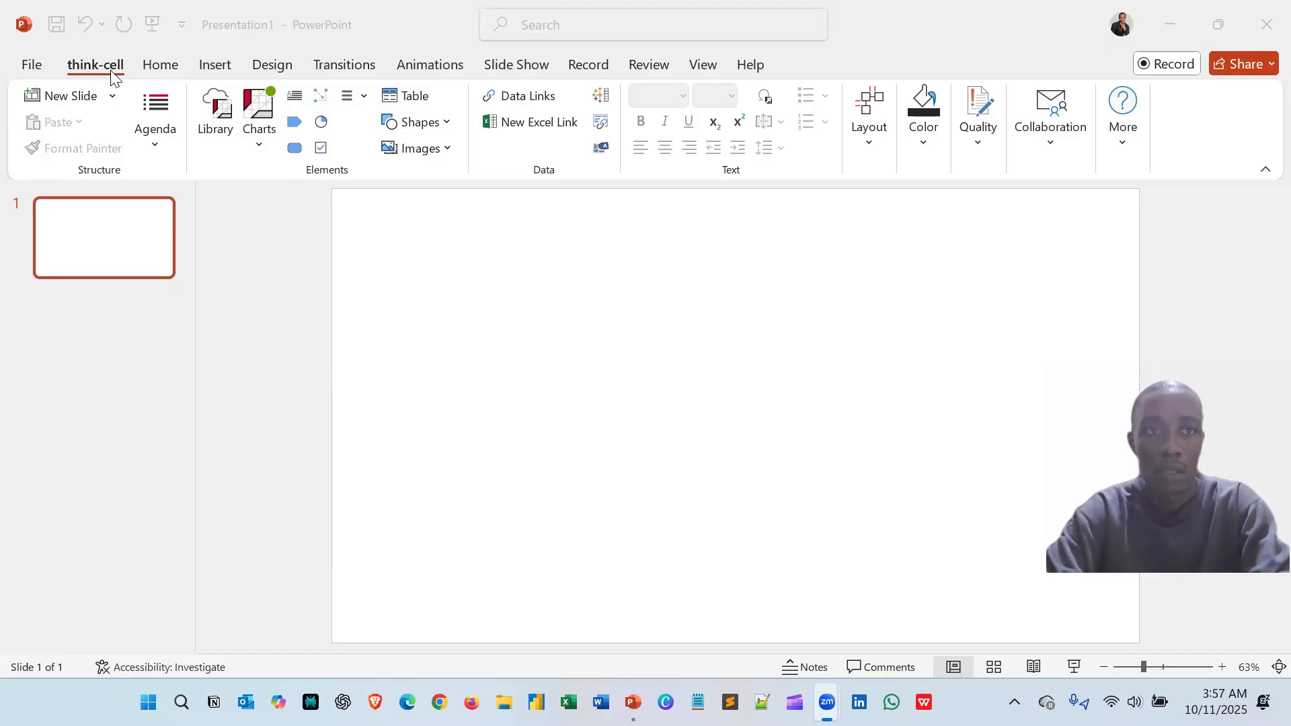
Insert a think-cell clustered chart, drawing its frame over the left half of the blank slide
left_click(261, 144)
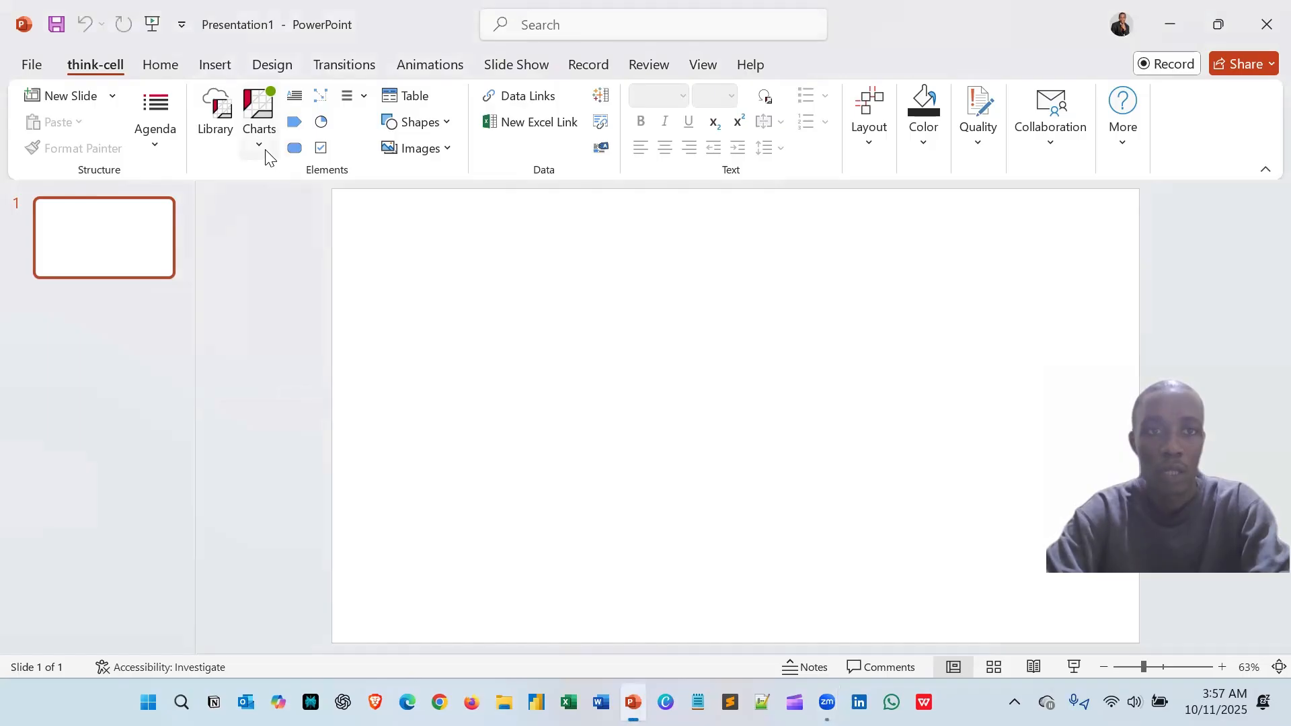
left_click(265, 150)
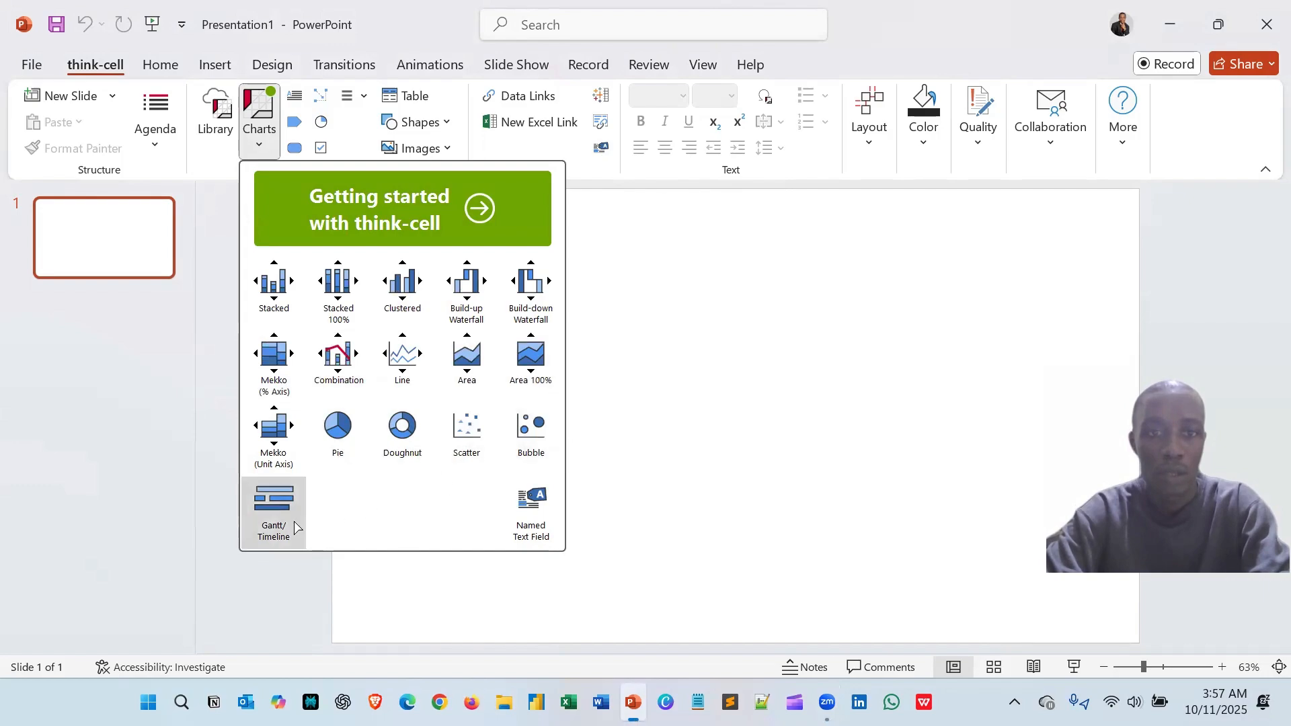
left_click(406, 286)
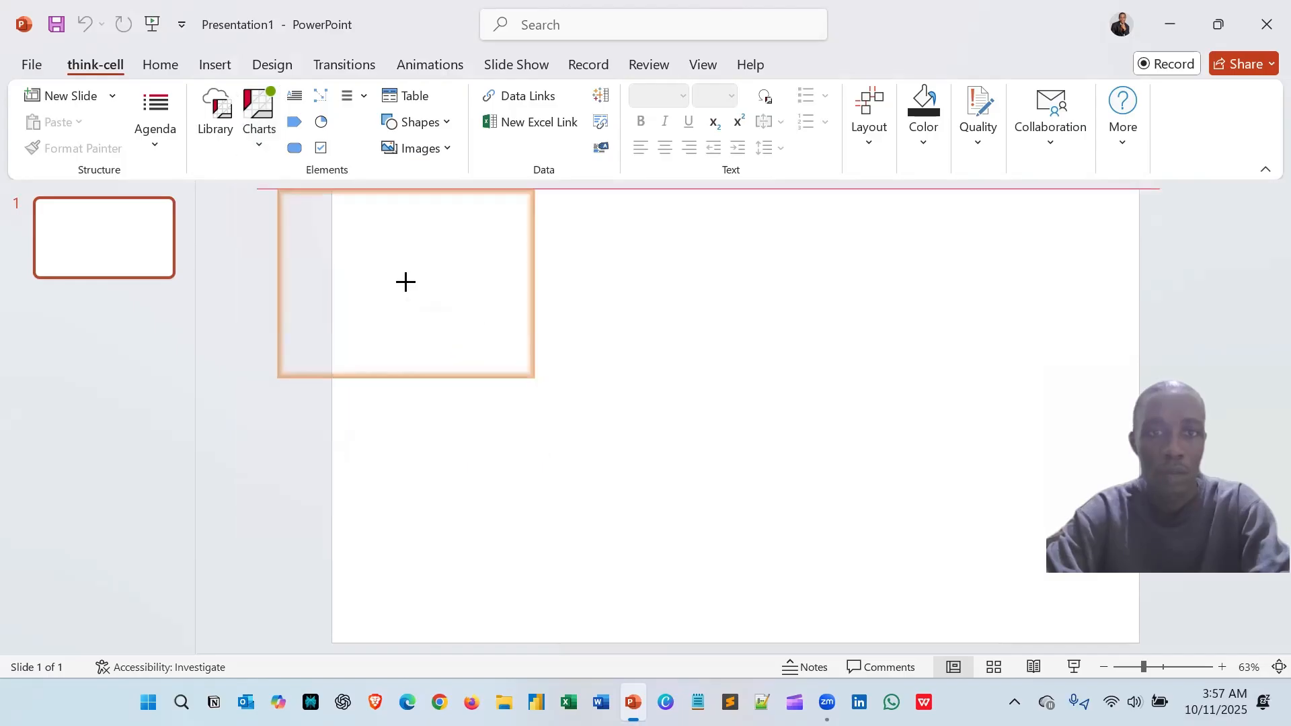
left_click_drag(383, 234, 672, 572)
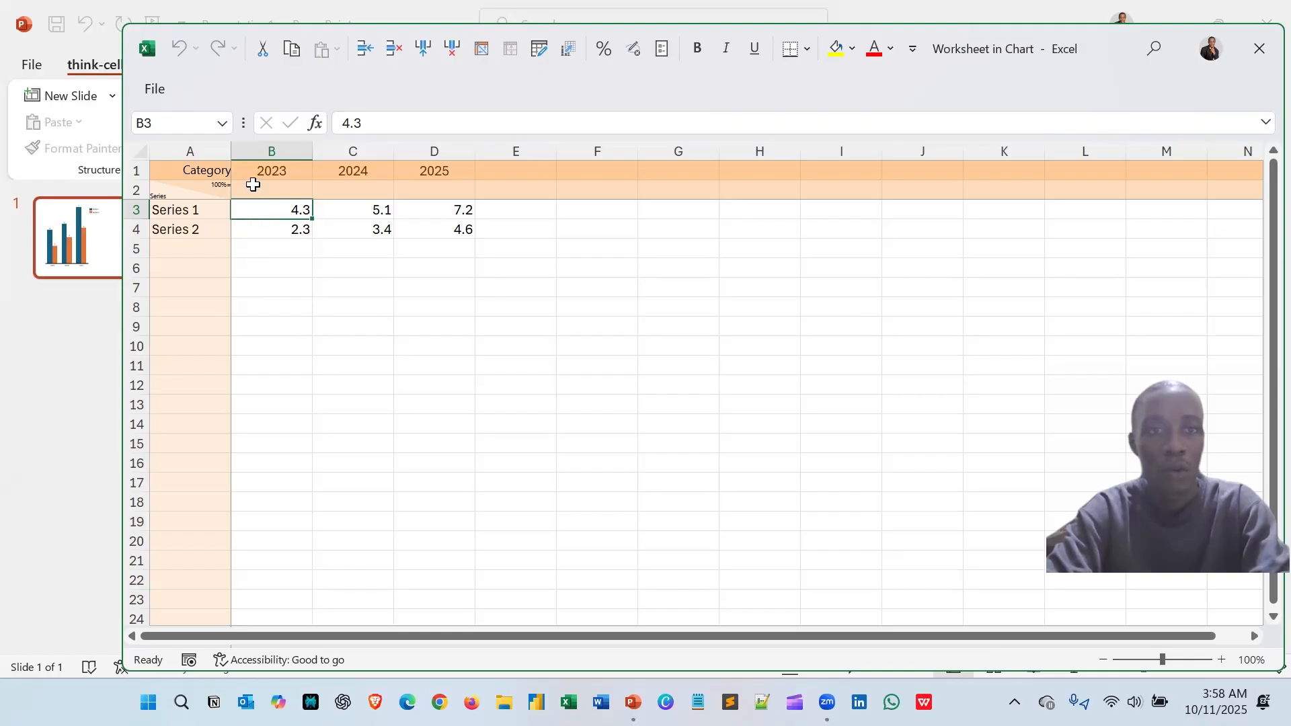
Rename the two series in the chart's datasheet, Series 1 as Africa and Series 2 as Europe
left_click(193, 216)
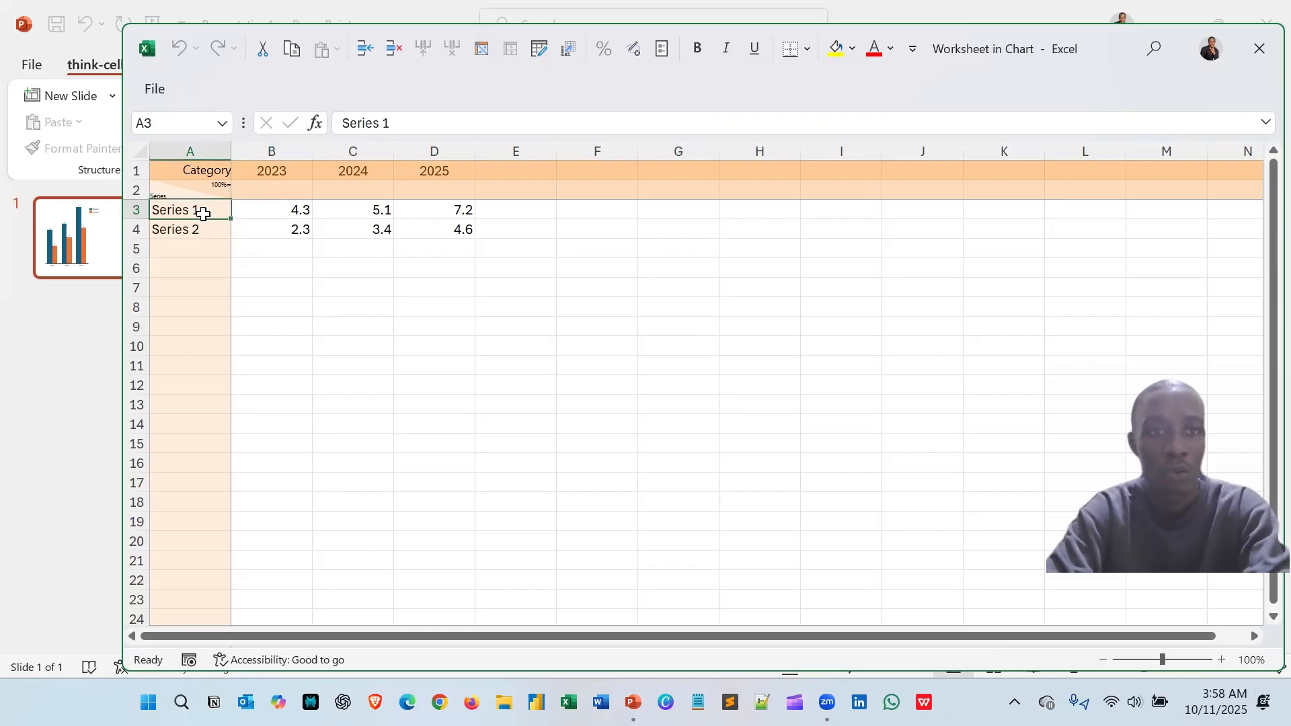
type("A")
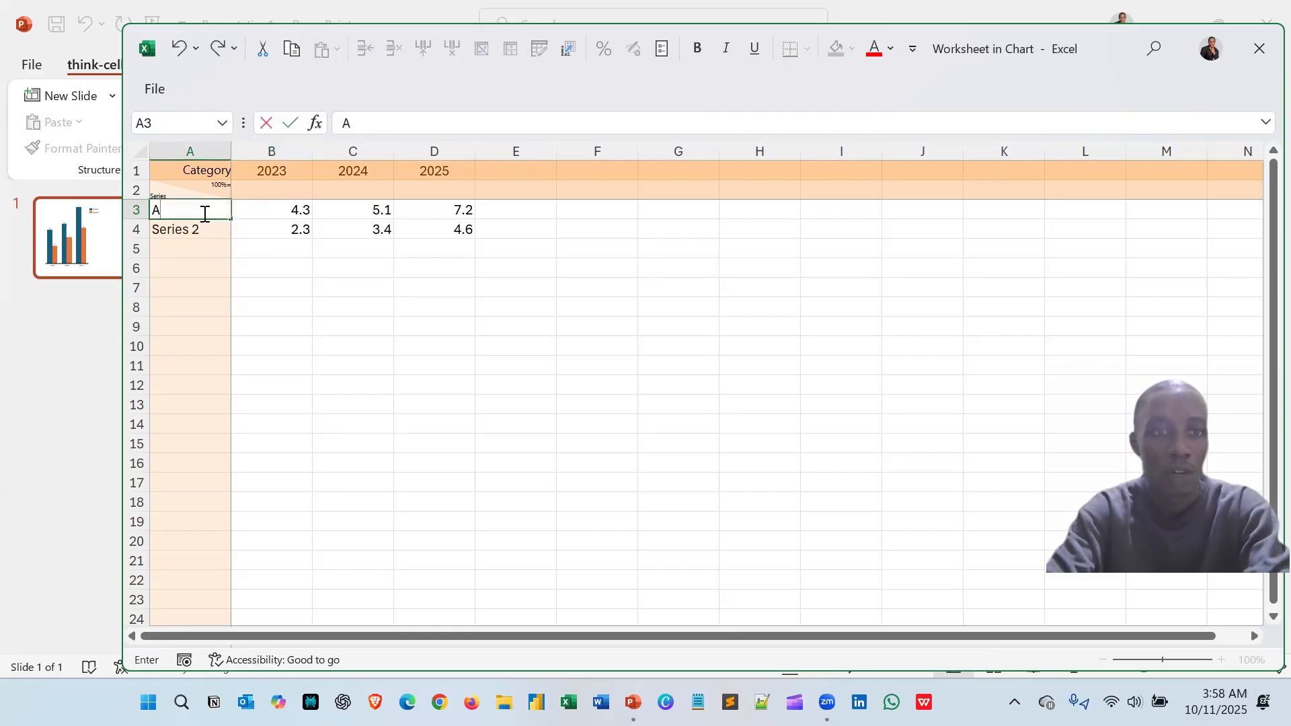
type("frica")
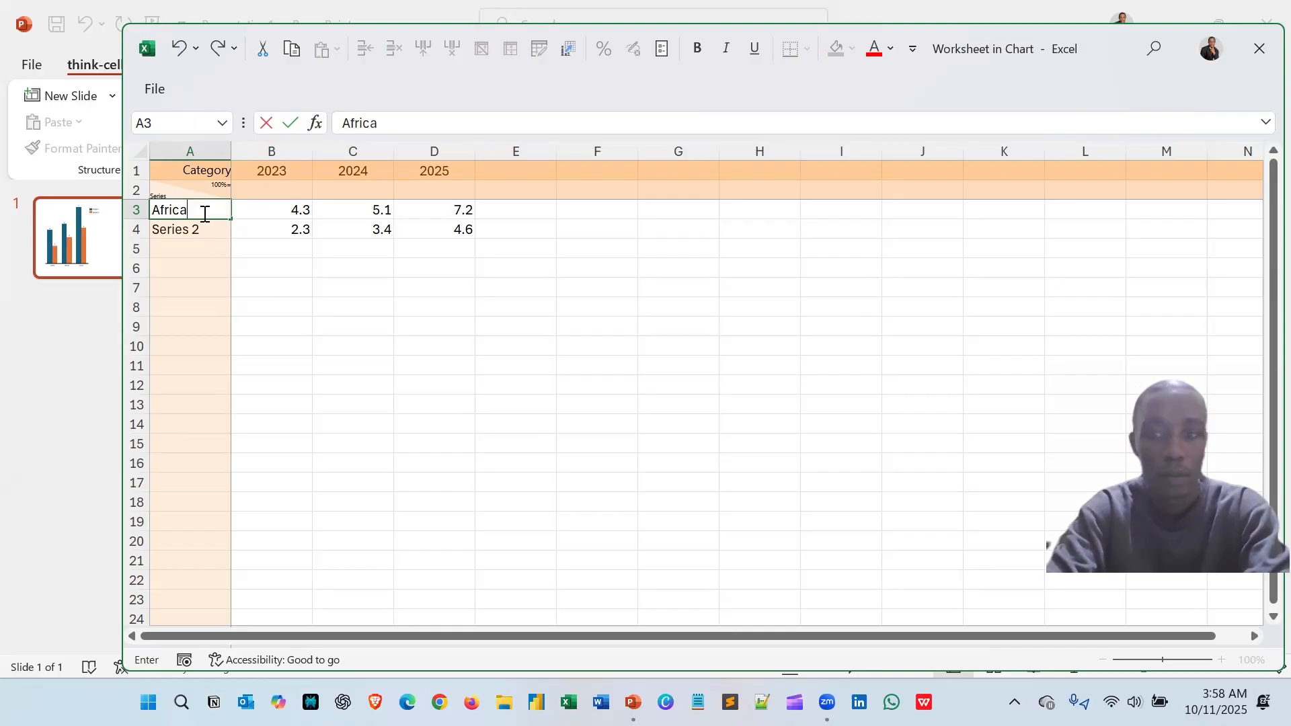
key("ctrl+Return")
key("Down")
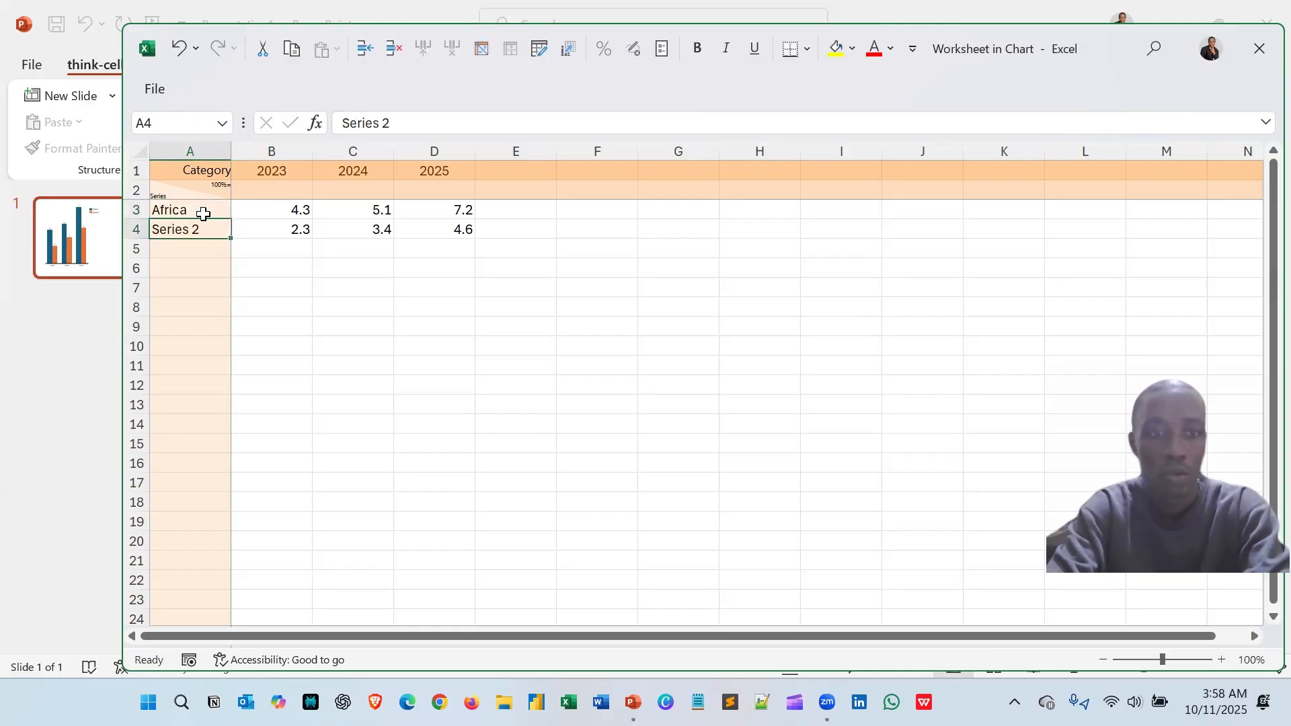
type("Europe")
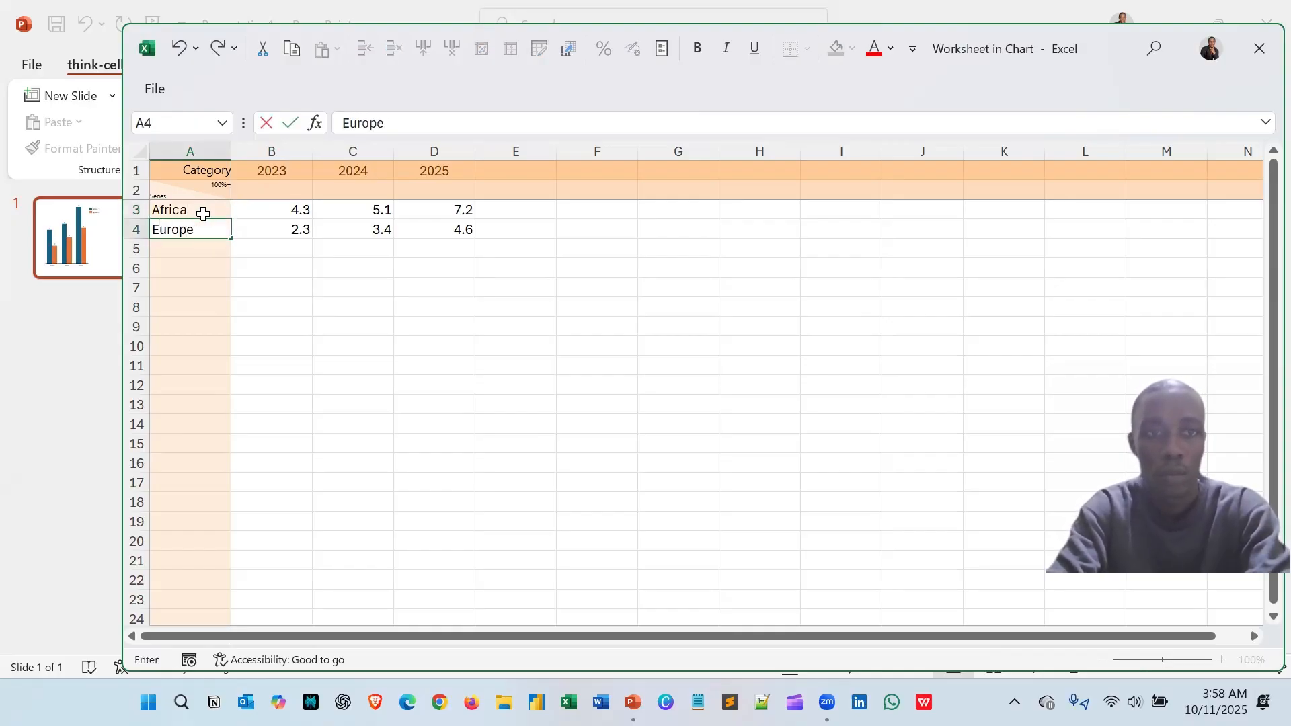
key("ctrl+Return")
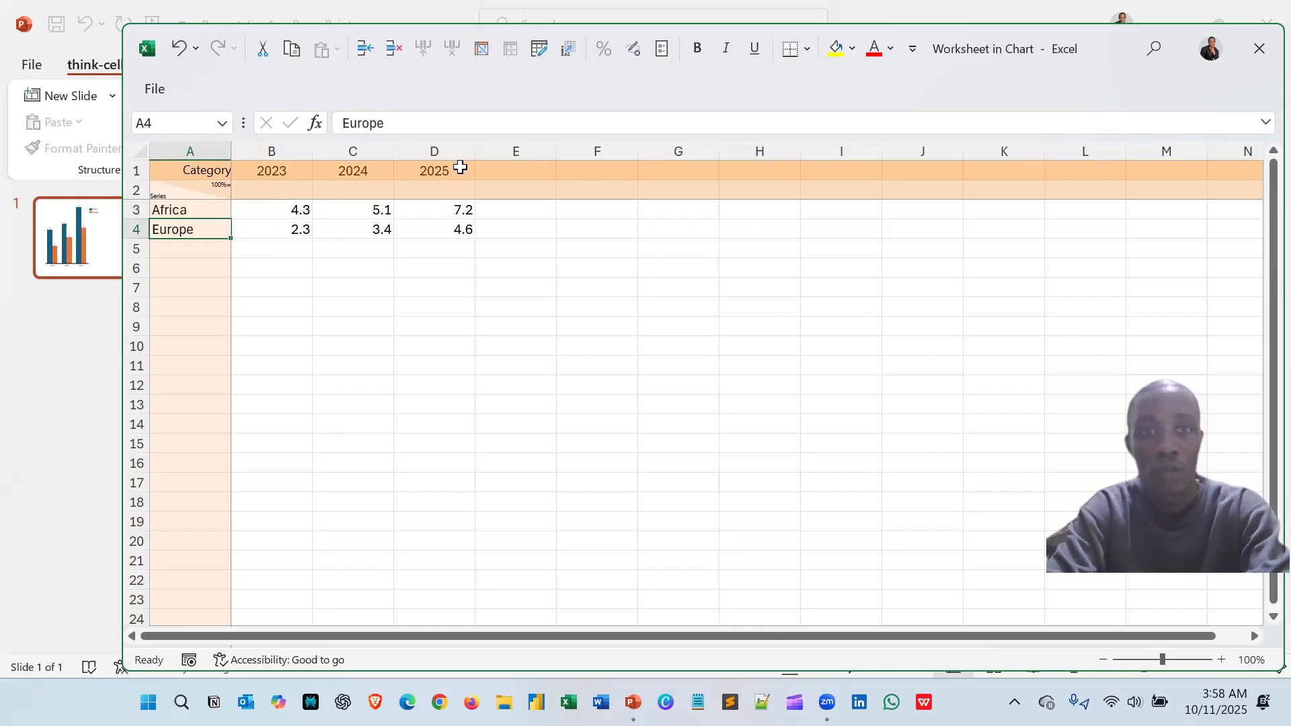
Set the first category year to 2025 and check the formulas in the two year cells that follow
left_click(267, 171)
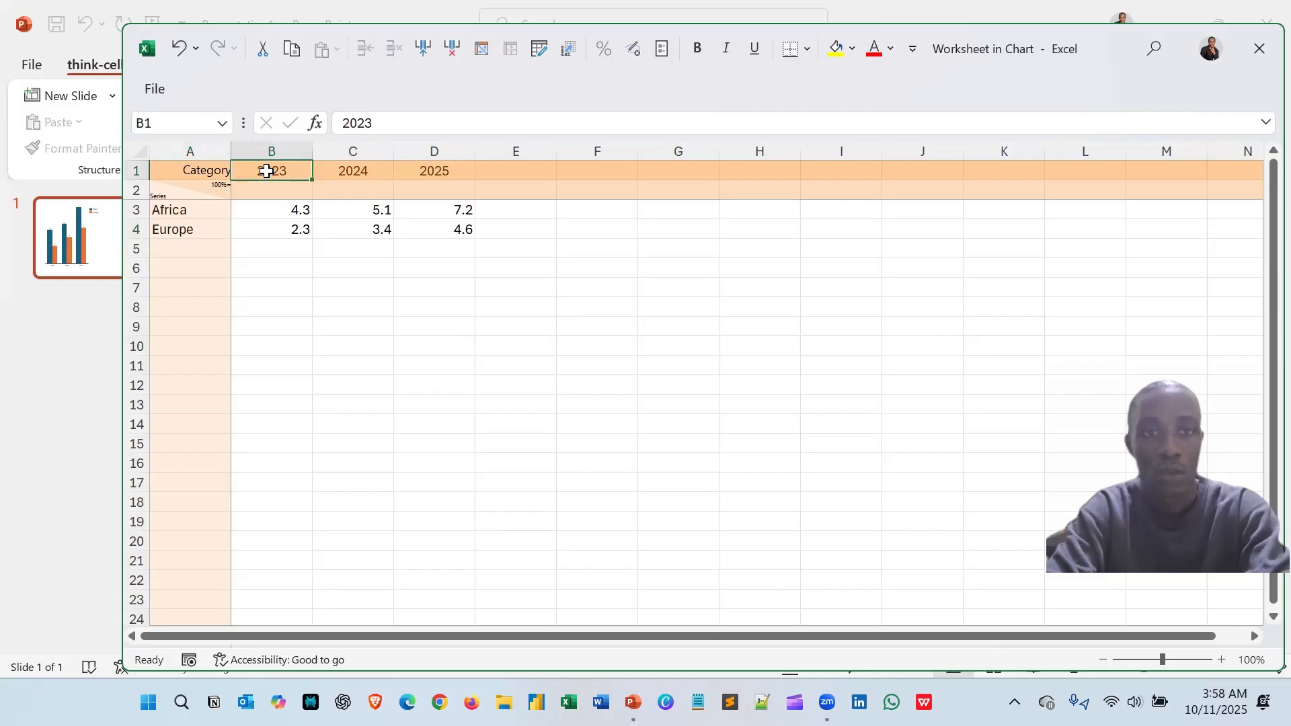
type("202")
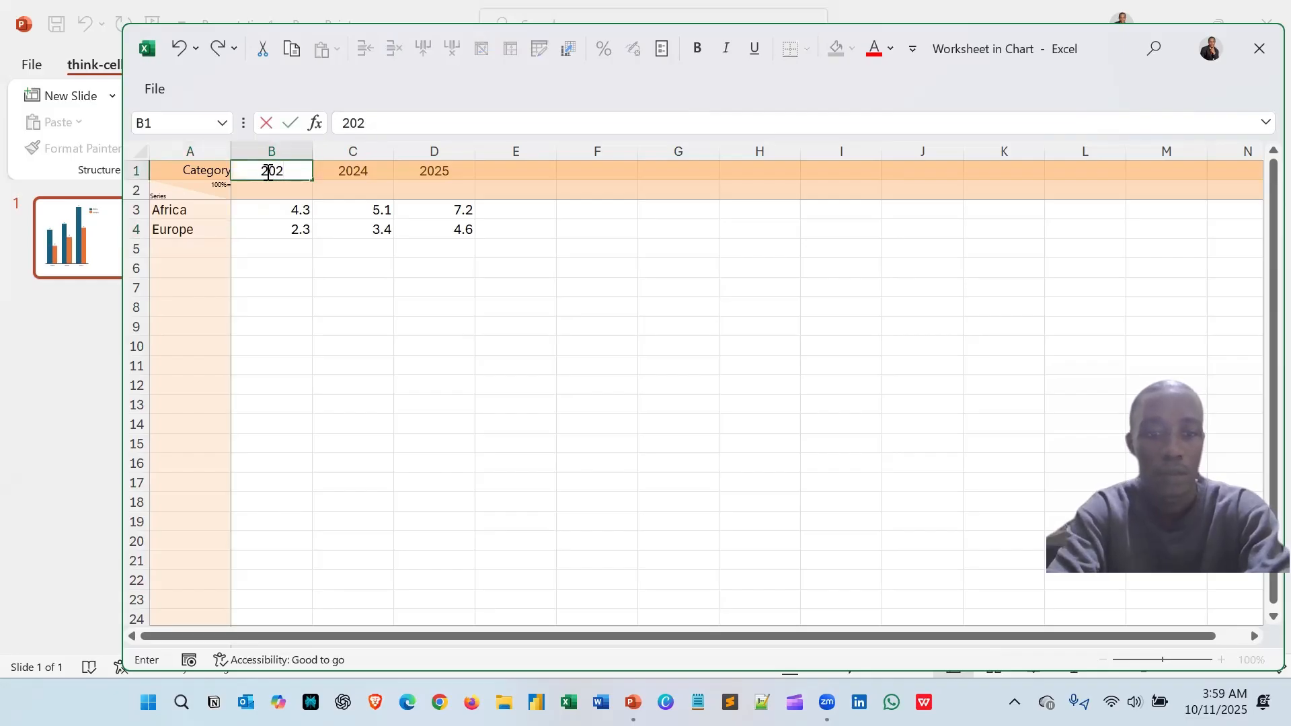
type("5")
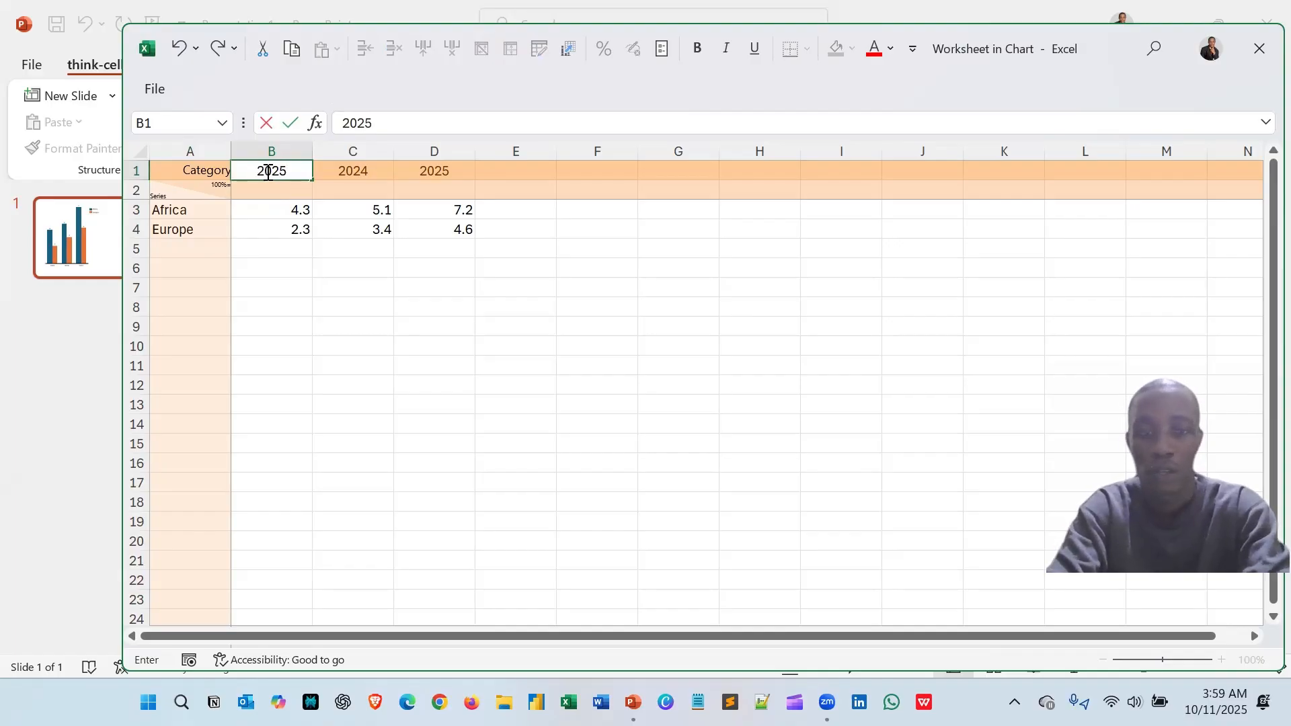
key("ctrl+Return")
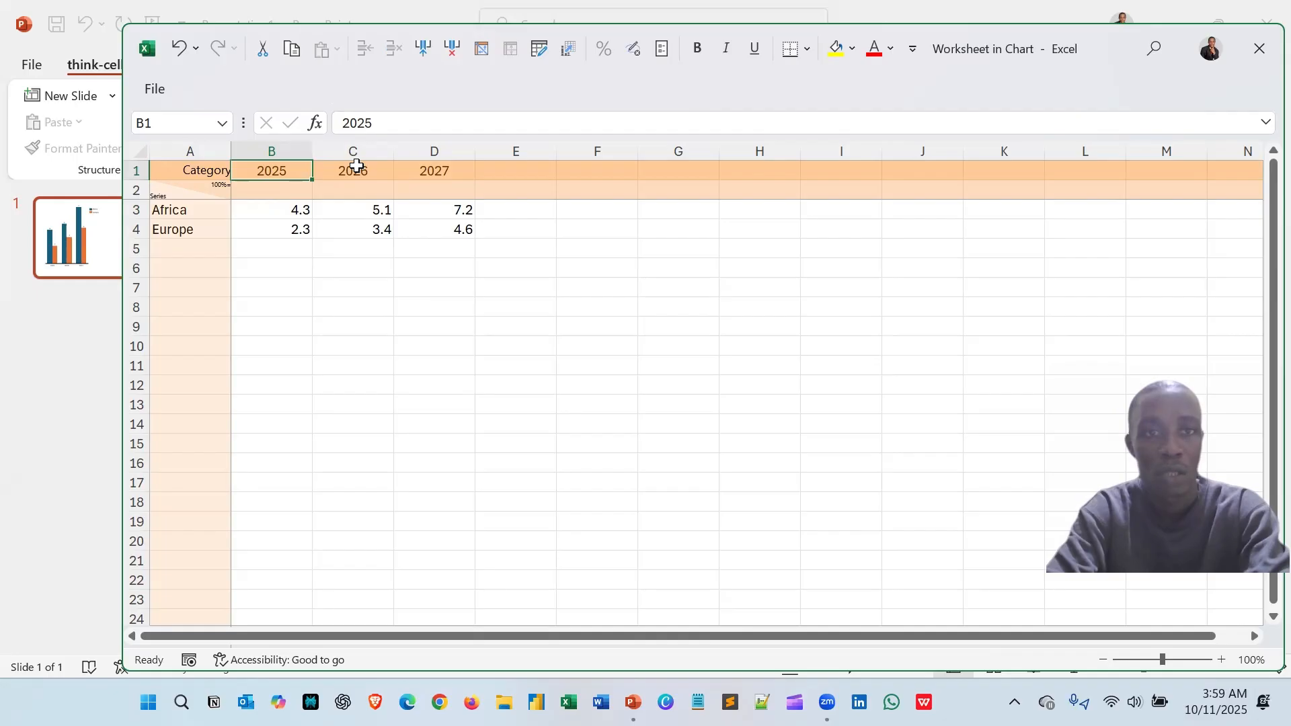
left_click(357, 176)
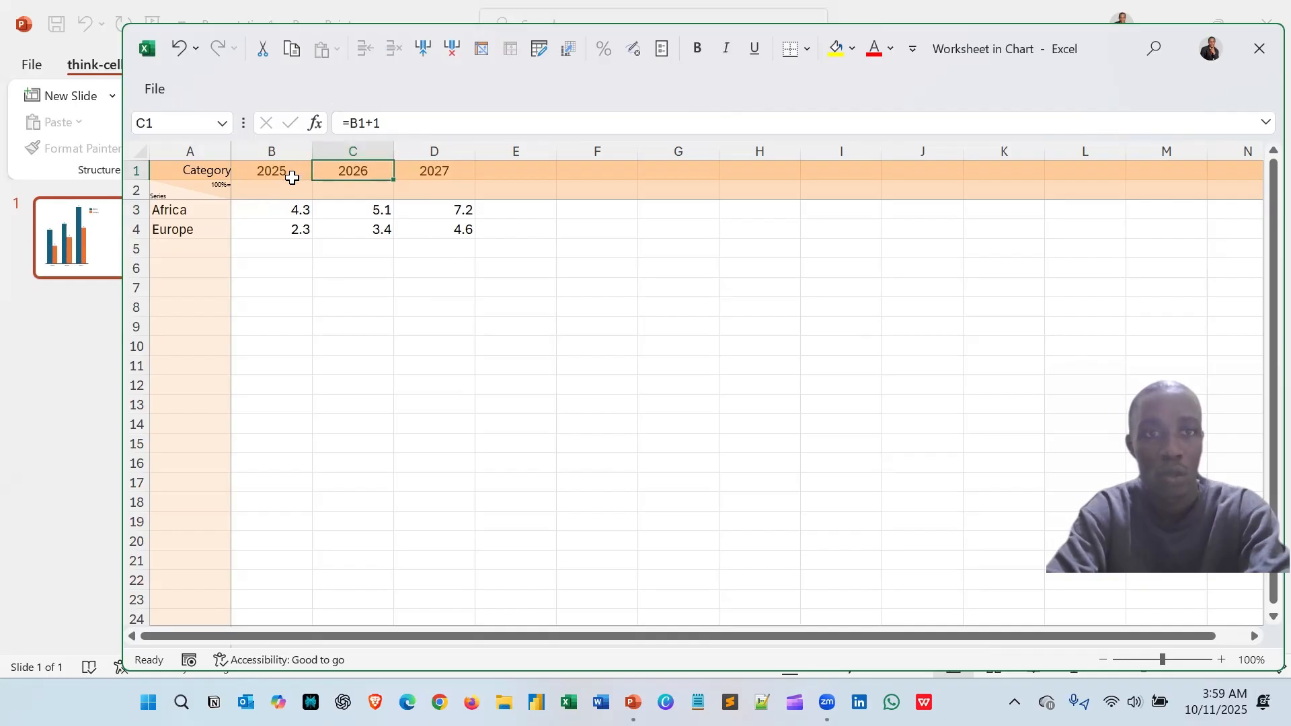
left_click(427, 175)
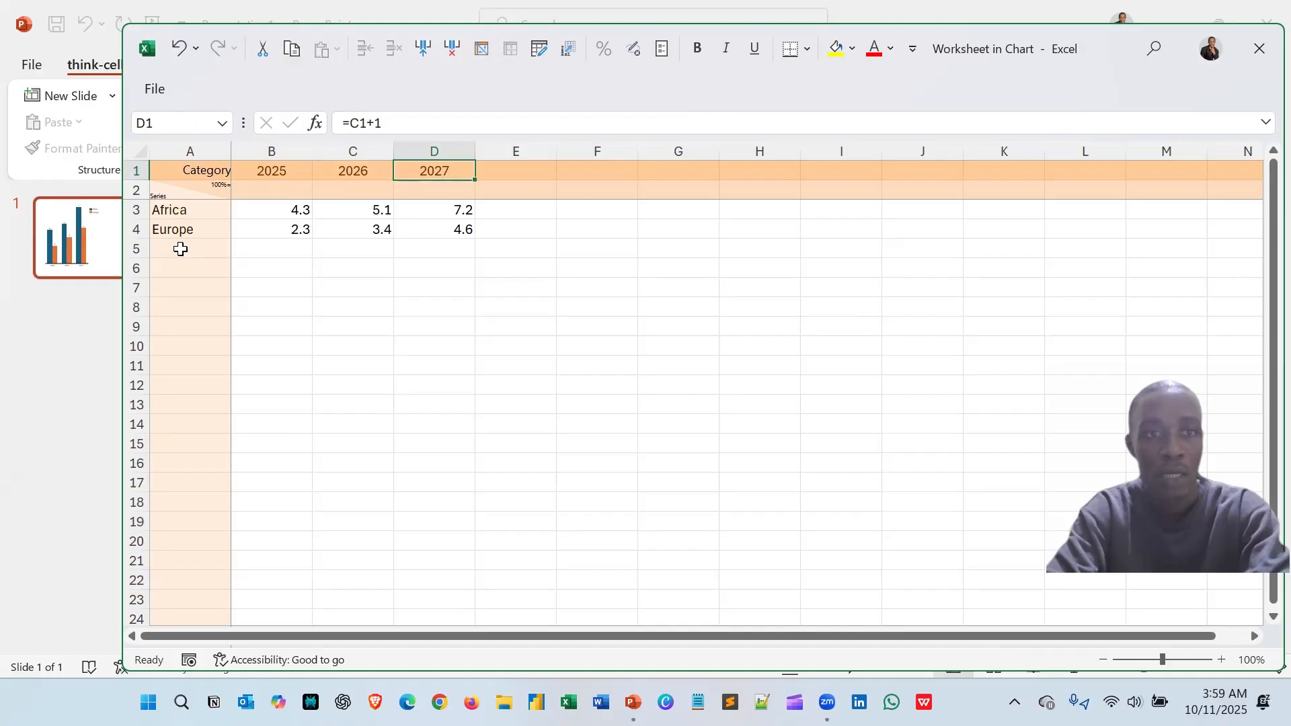
Add a Total row below Europe that sums the Africa and Europe values for all three years
left_click(180, 249)
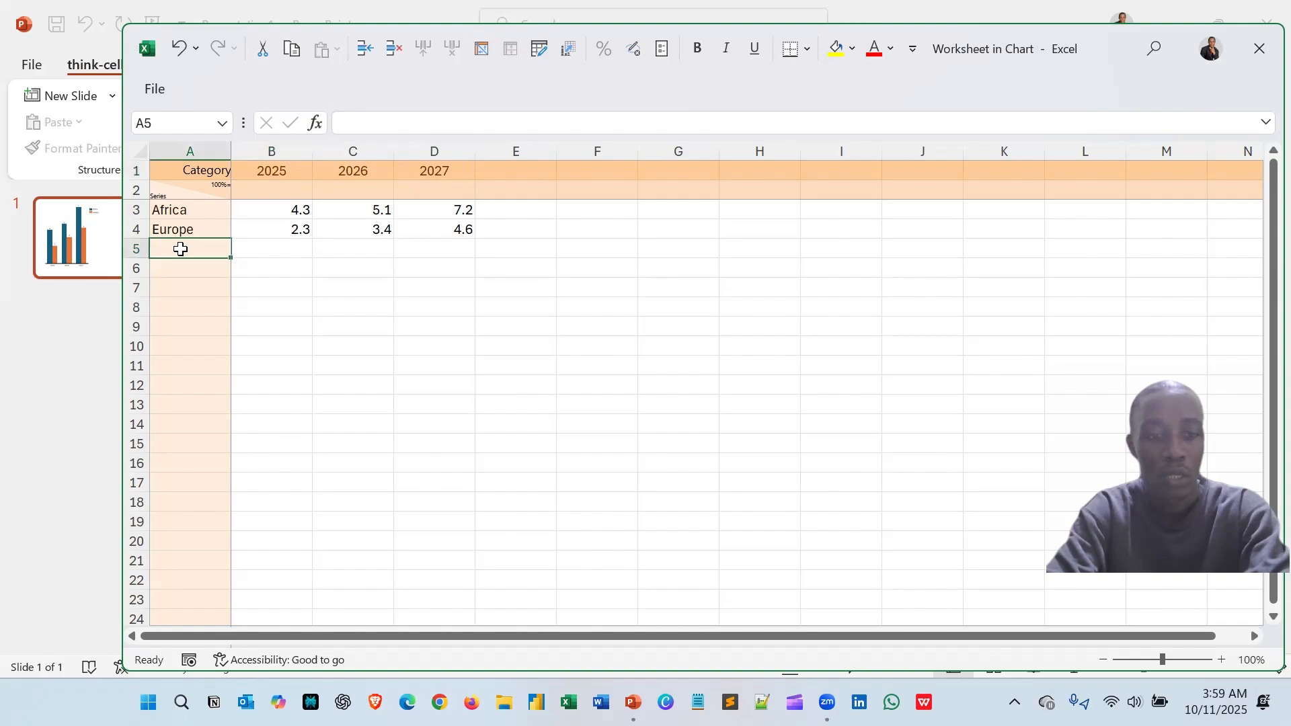
type("Total")
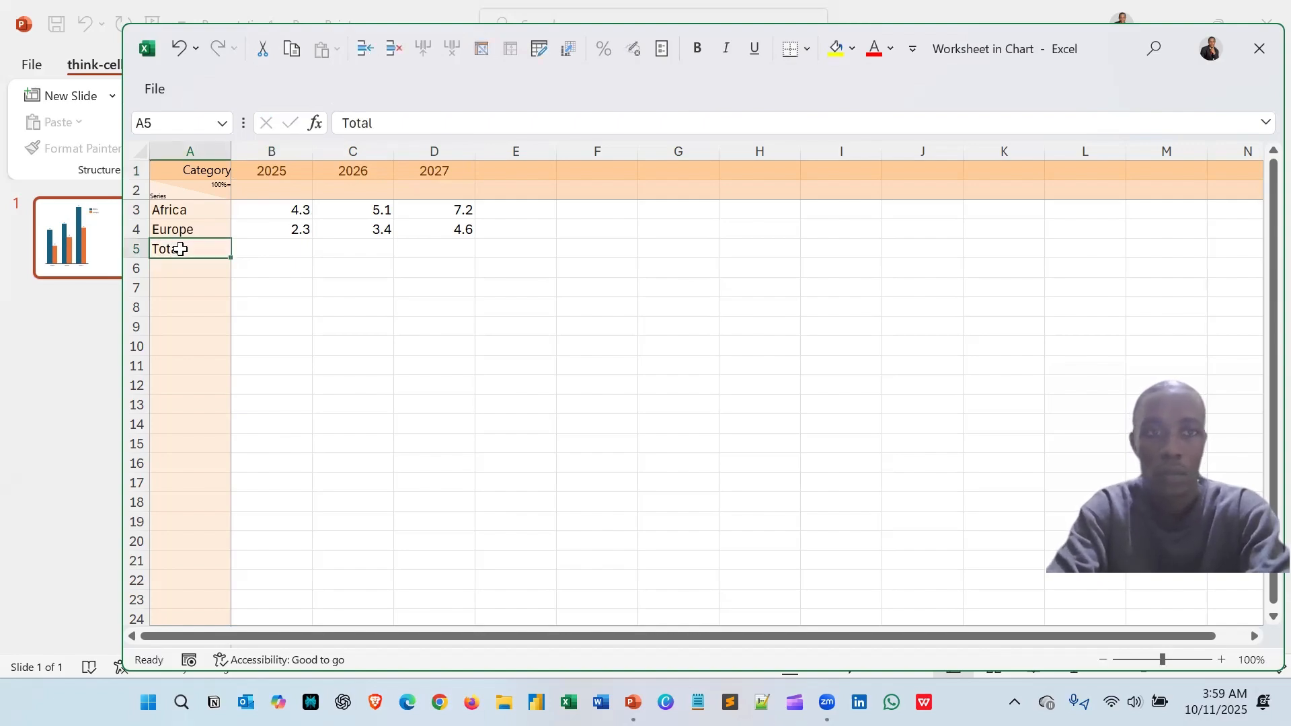
key("Tab")
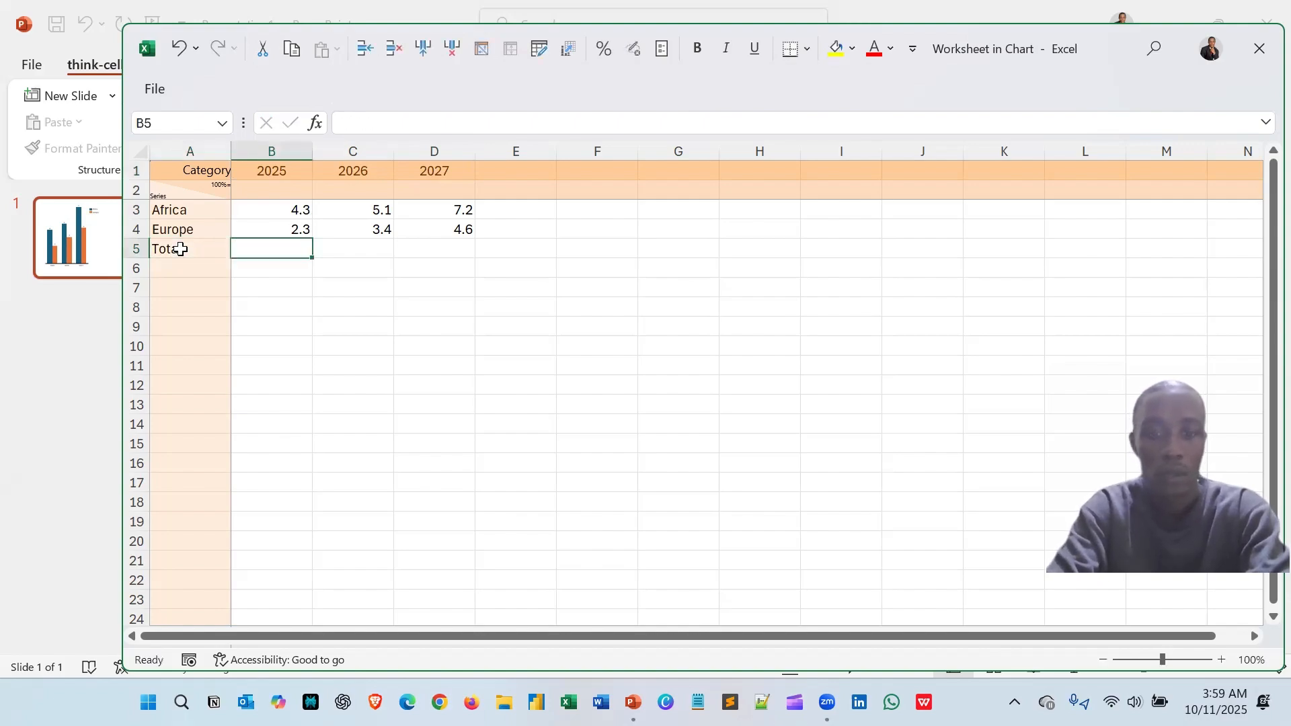
key("alt+=")
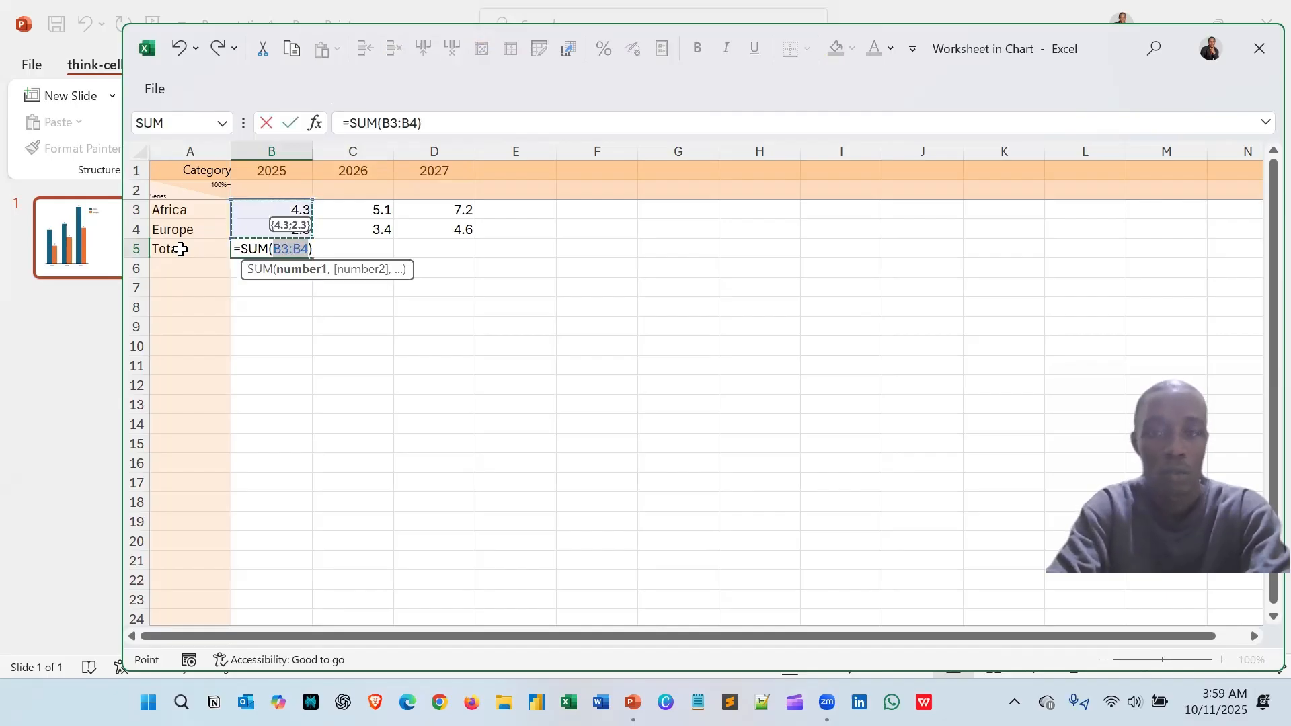
key("alt+=")
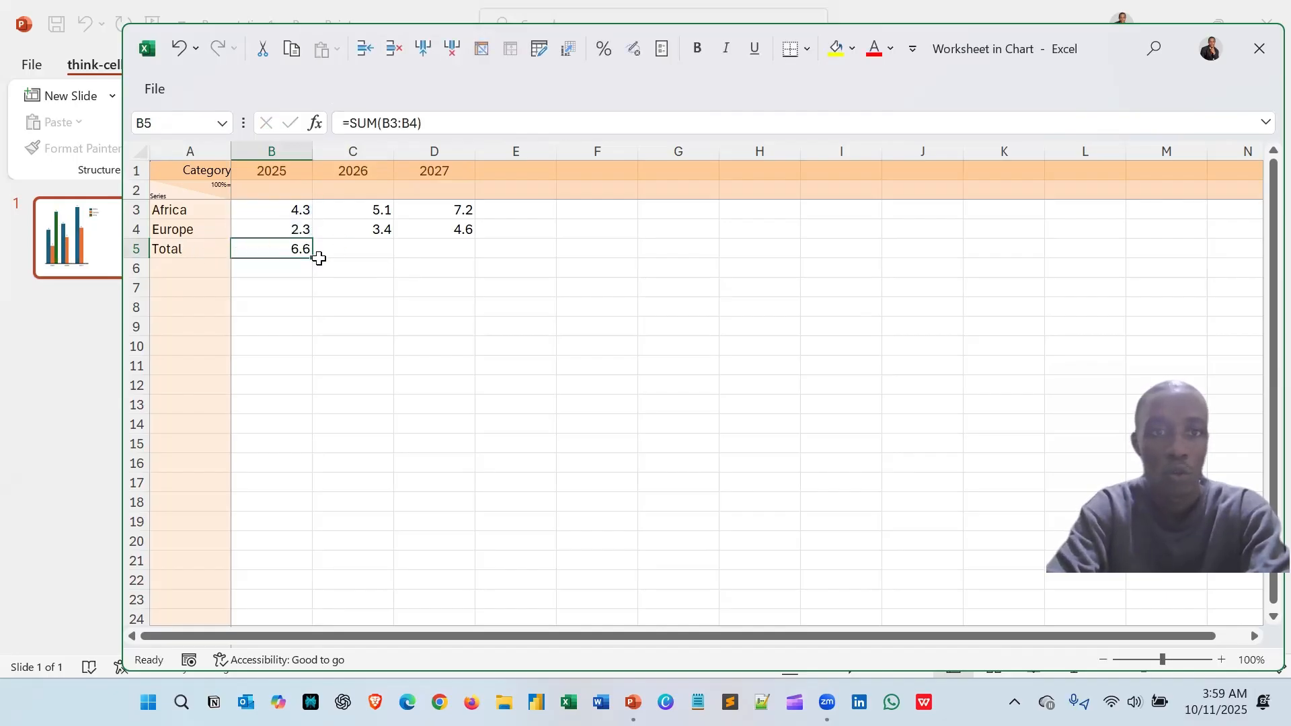
left_click_drag(313, 256, 447, 246)
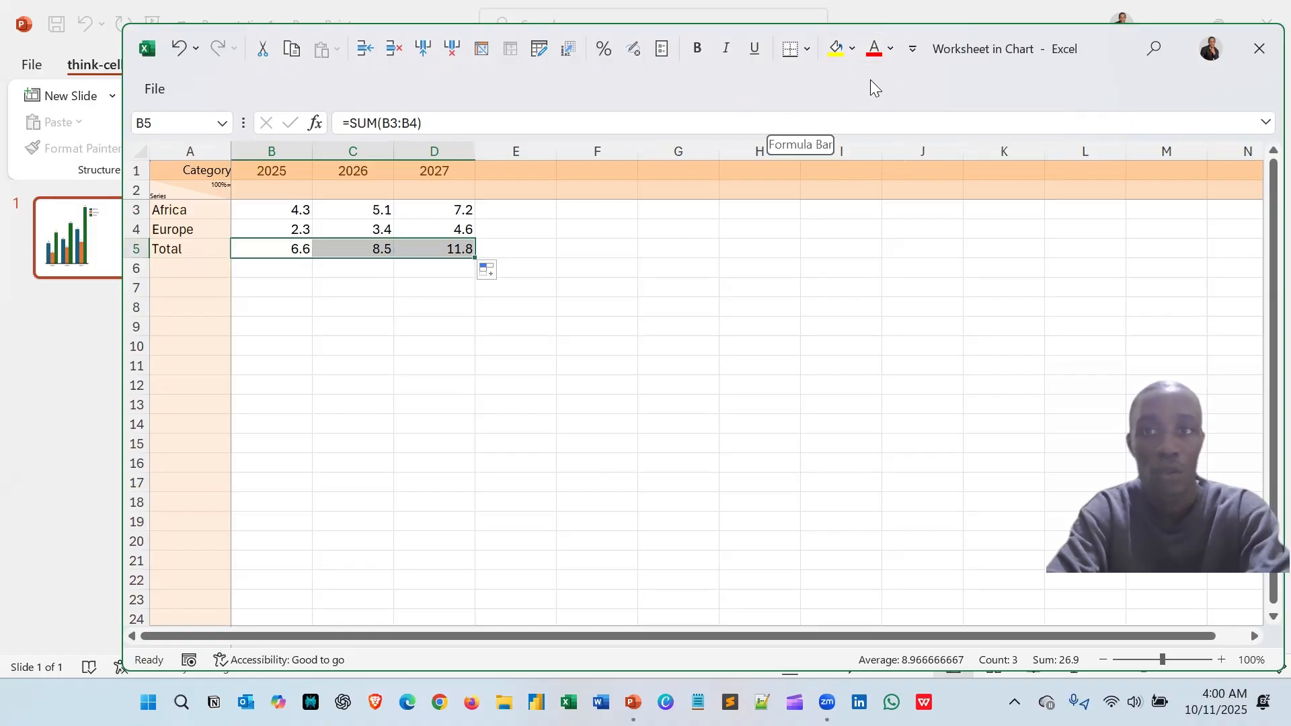
left_click(914, 54)
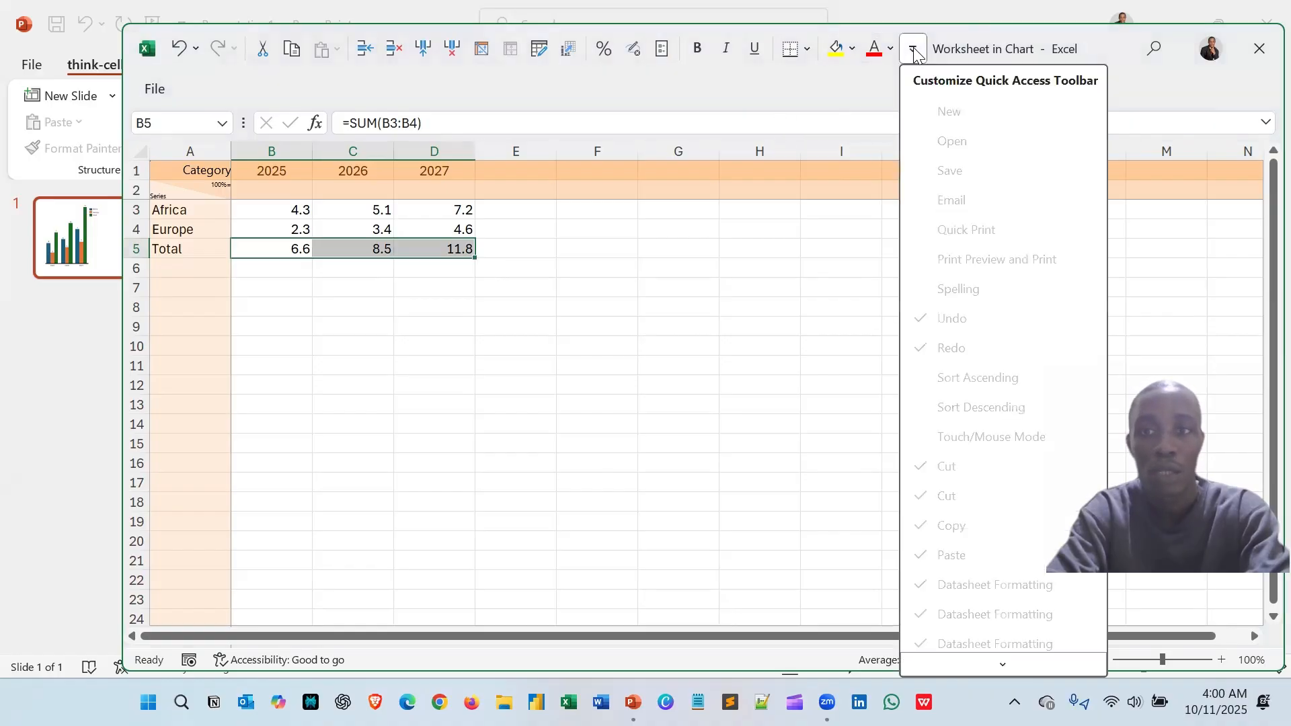
left_click(787, 108)
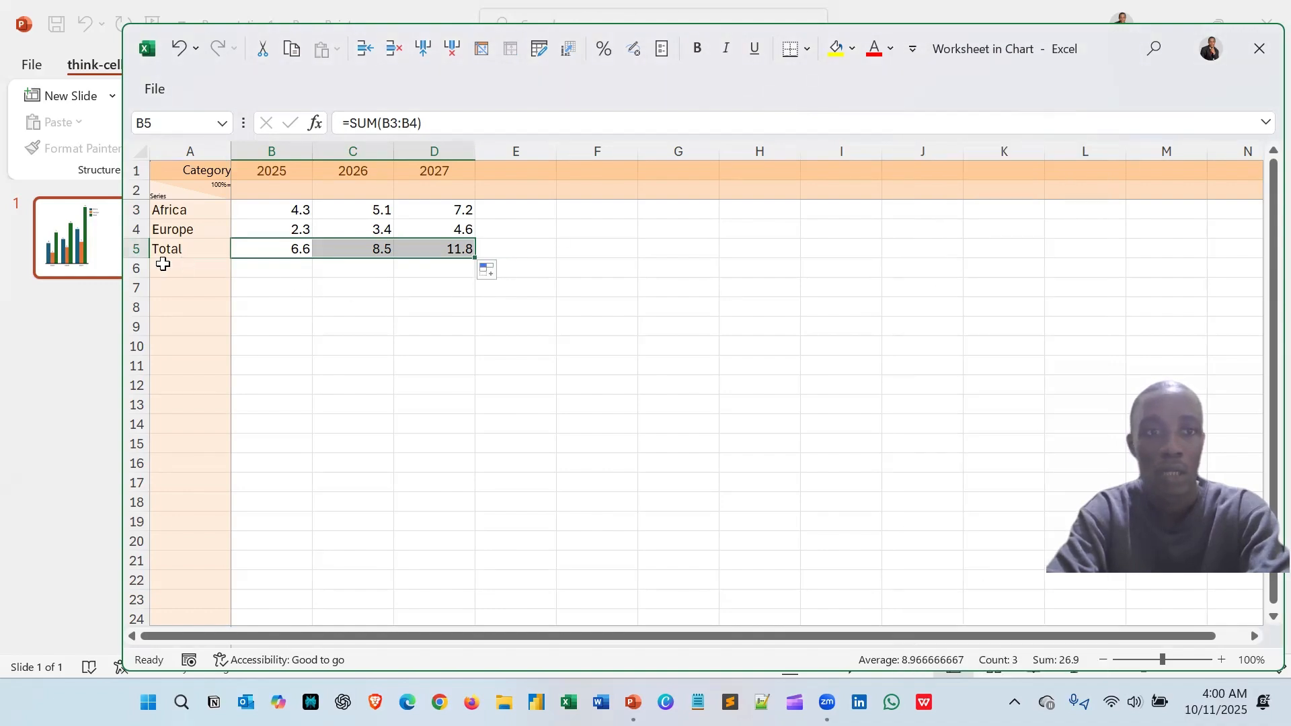
Delete the entire Total row from the chart's datasheet
left_click(122, 250)
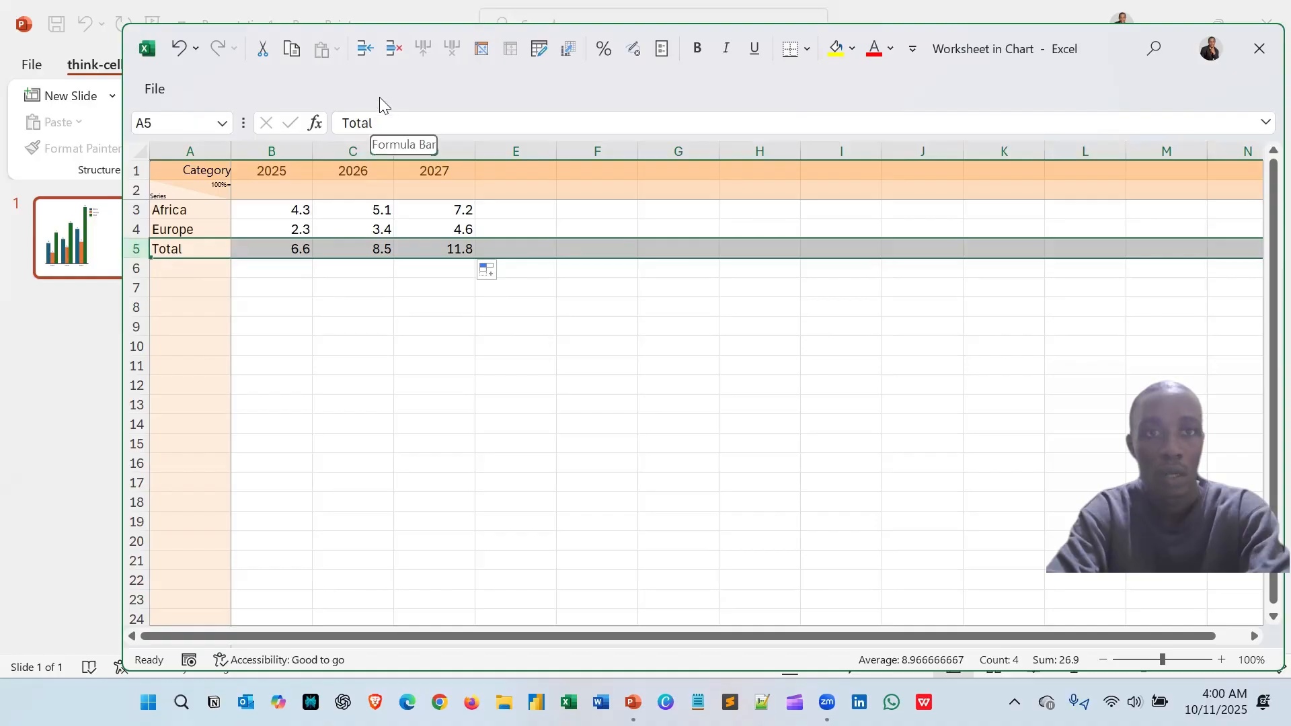
left_click(397, 48)
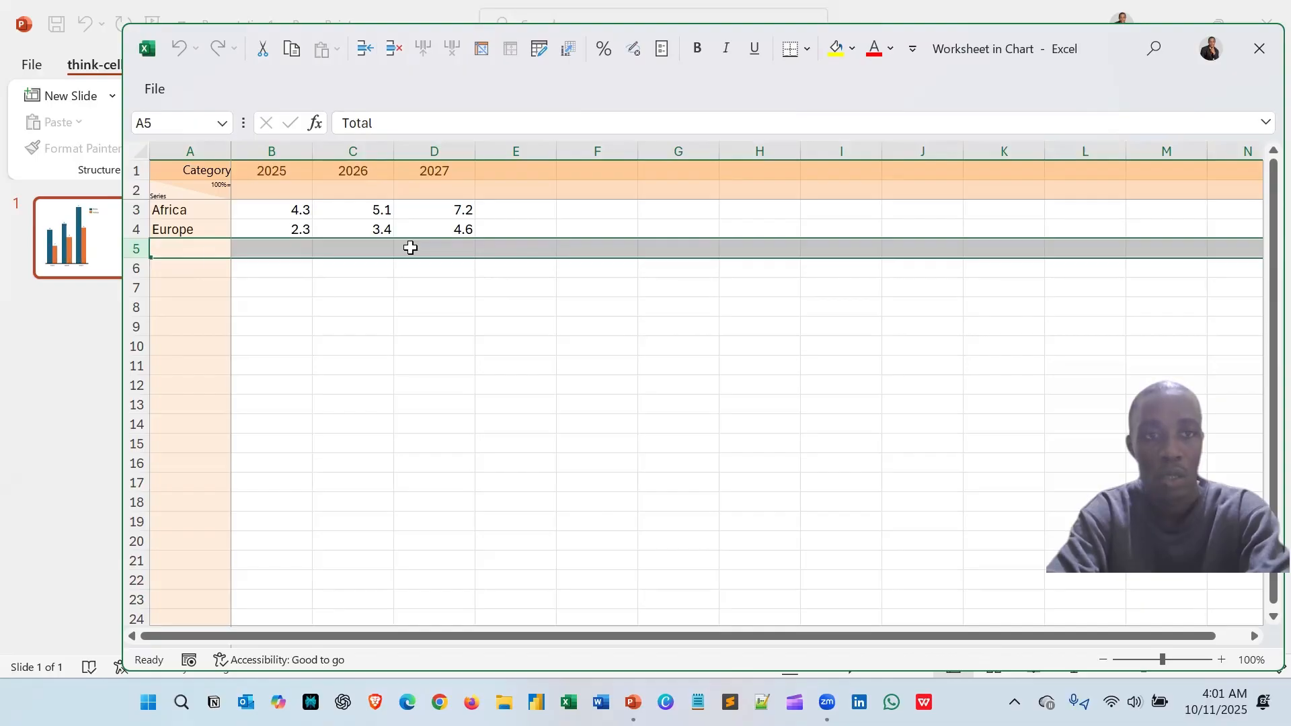
Add a third series named Asia in the row below Europe
left_click(192, 248)
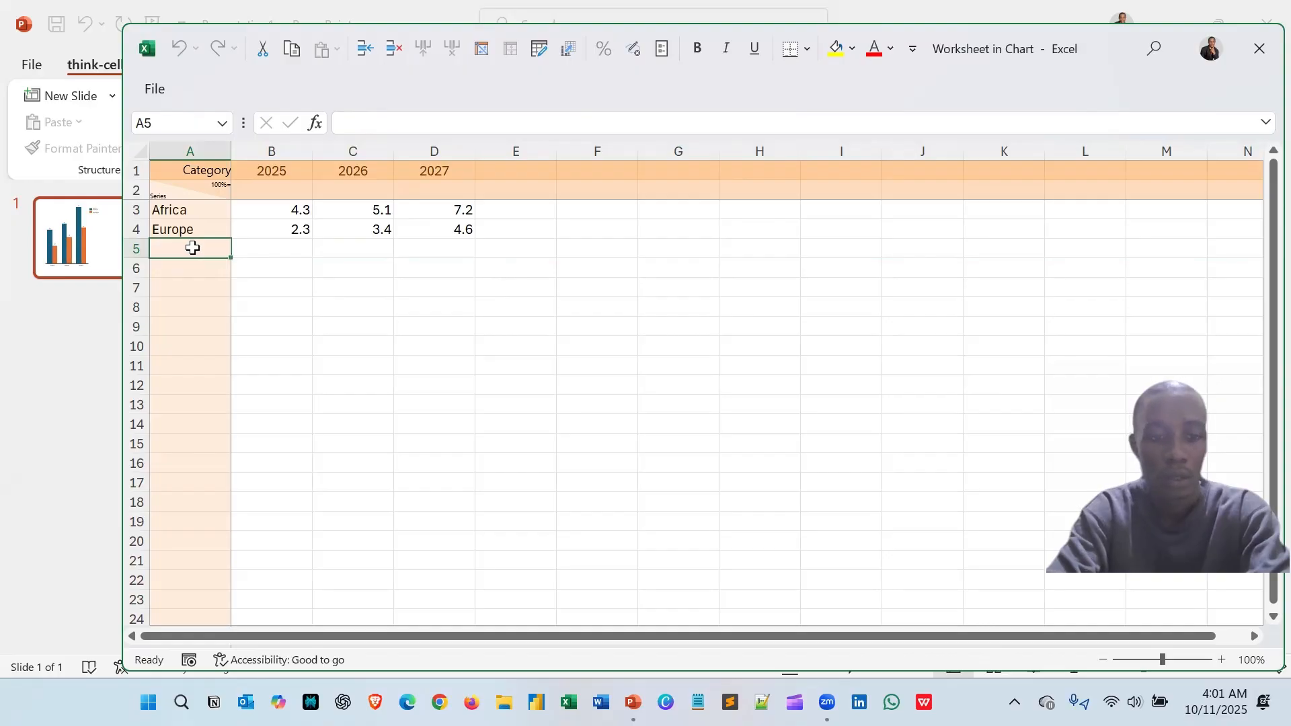
type("Asia")
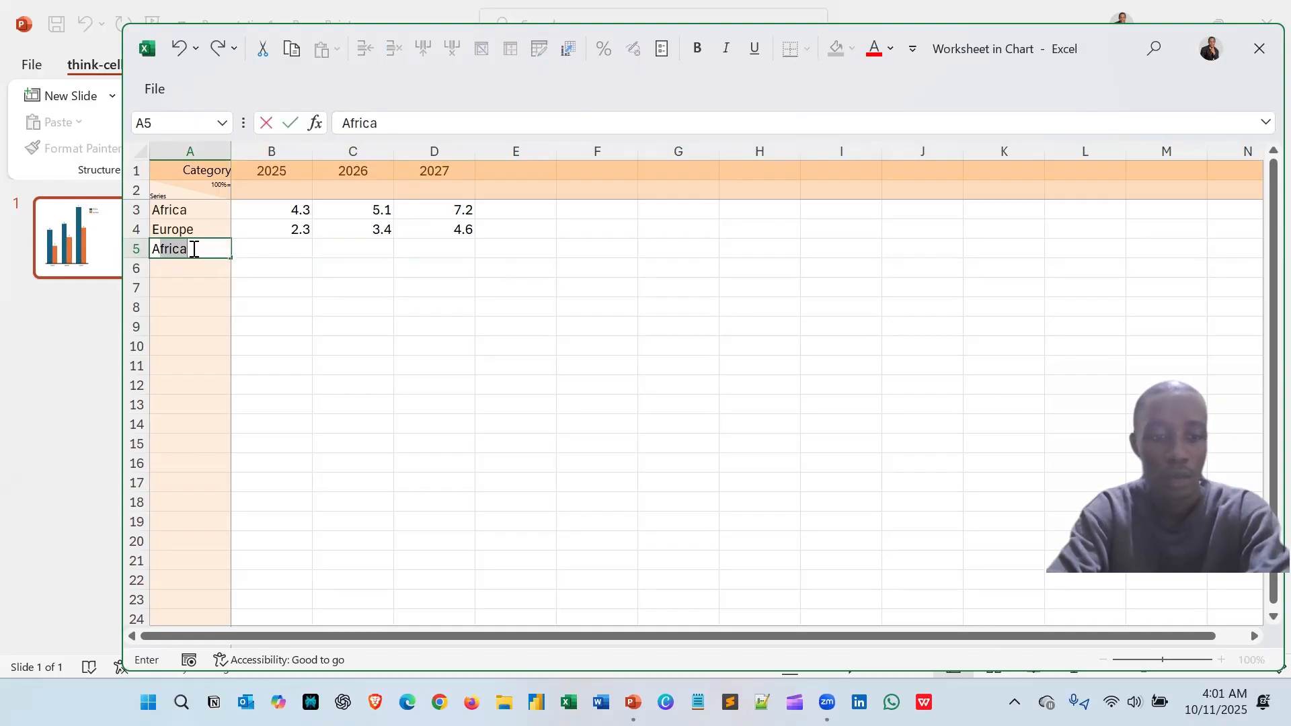
key("ctrl+Return")
key("Tab")
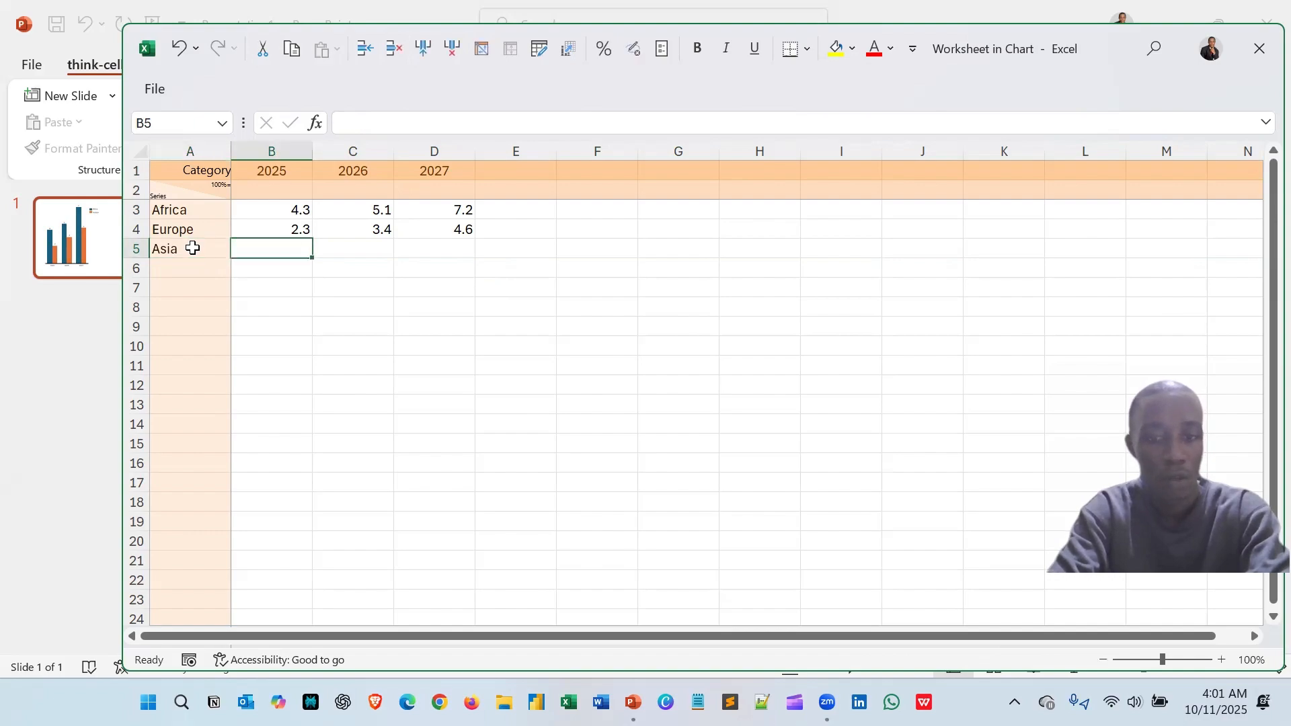
Enter the Asia values: 5.6 for 2025, 4.5 for 2026 and 8.7 for 2027
type("5.")
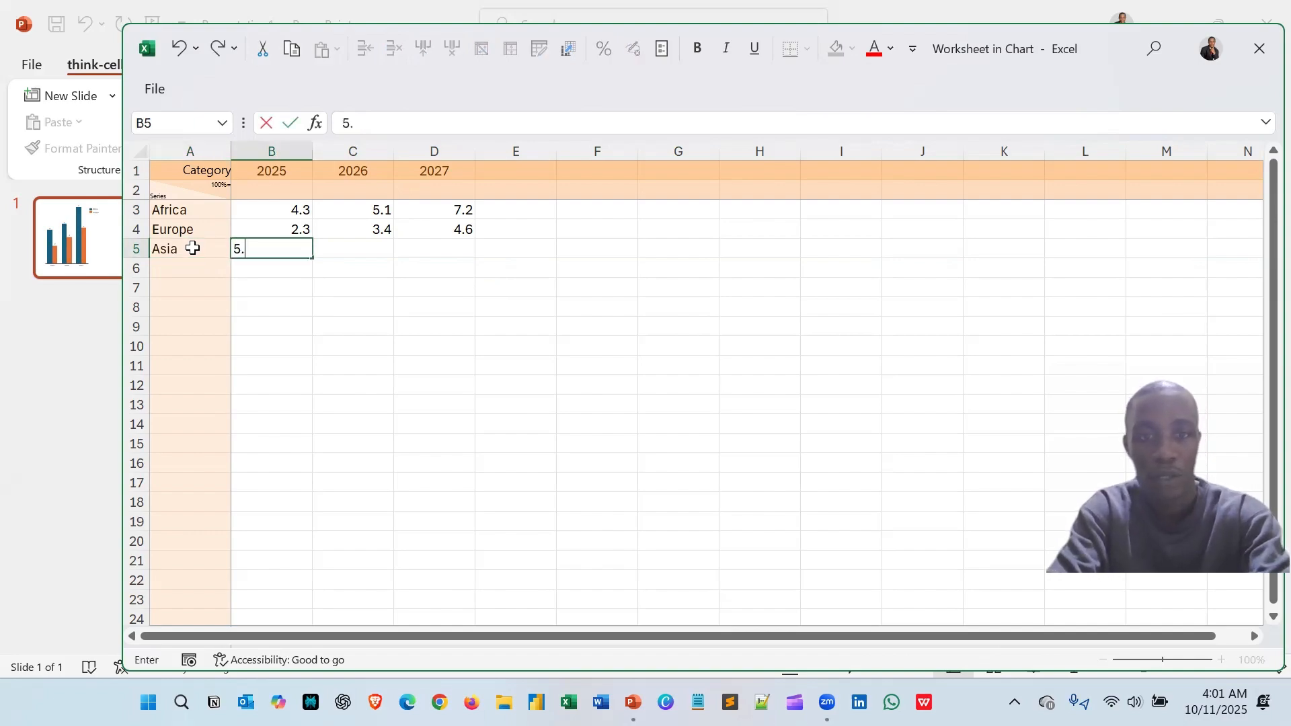
type("6")
key("ctrl+Return")
key("Tab")
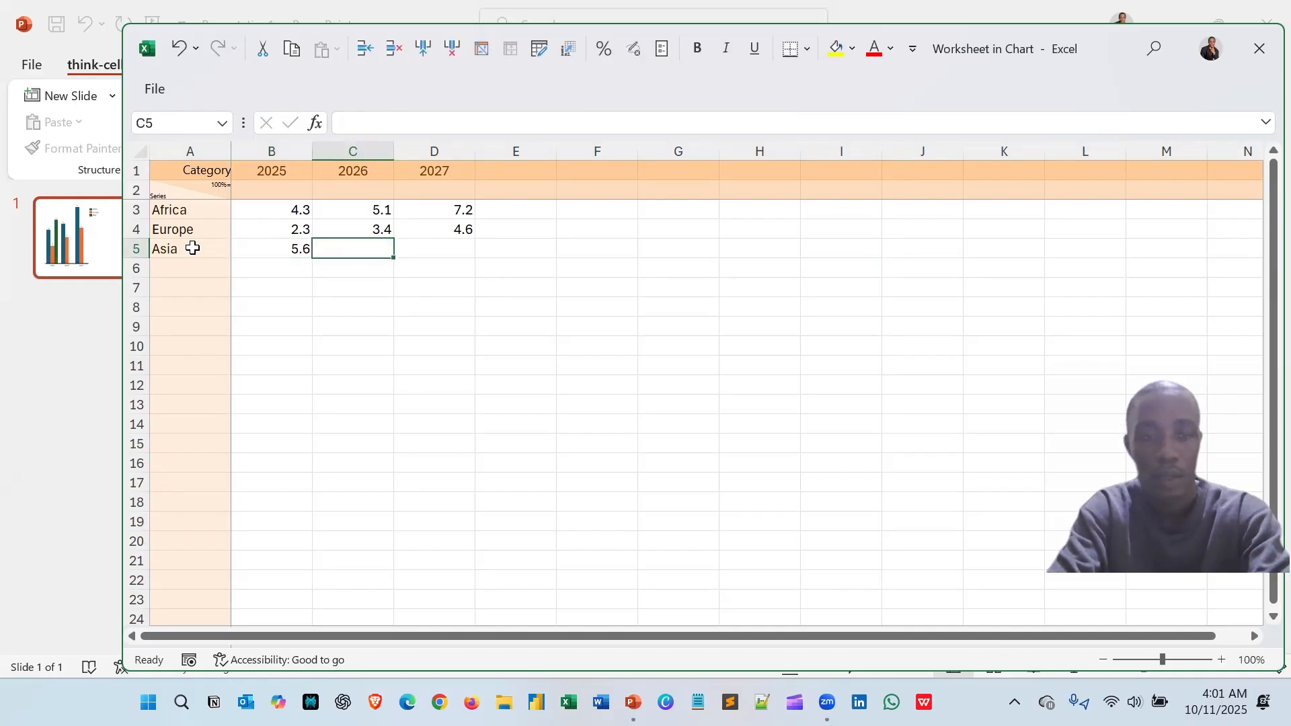
type("4.5")
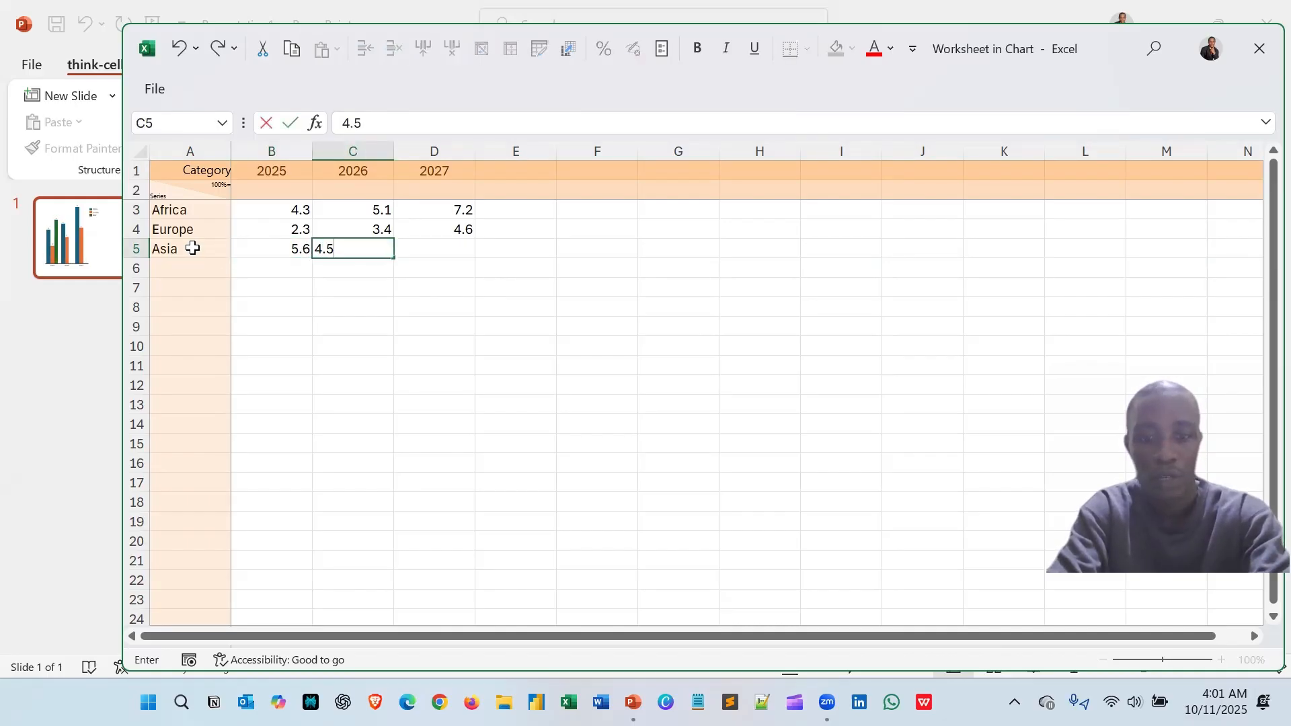
key("ctrl+Return")
key("Tab")
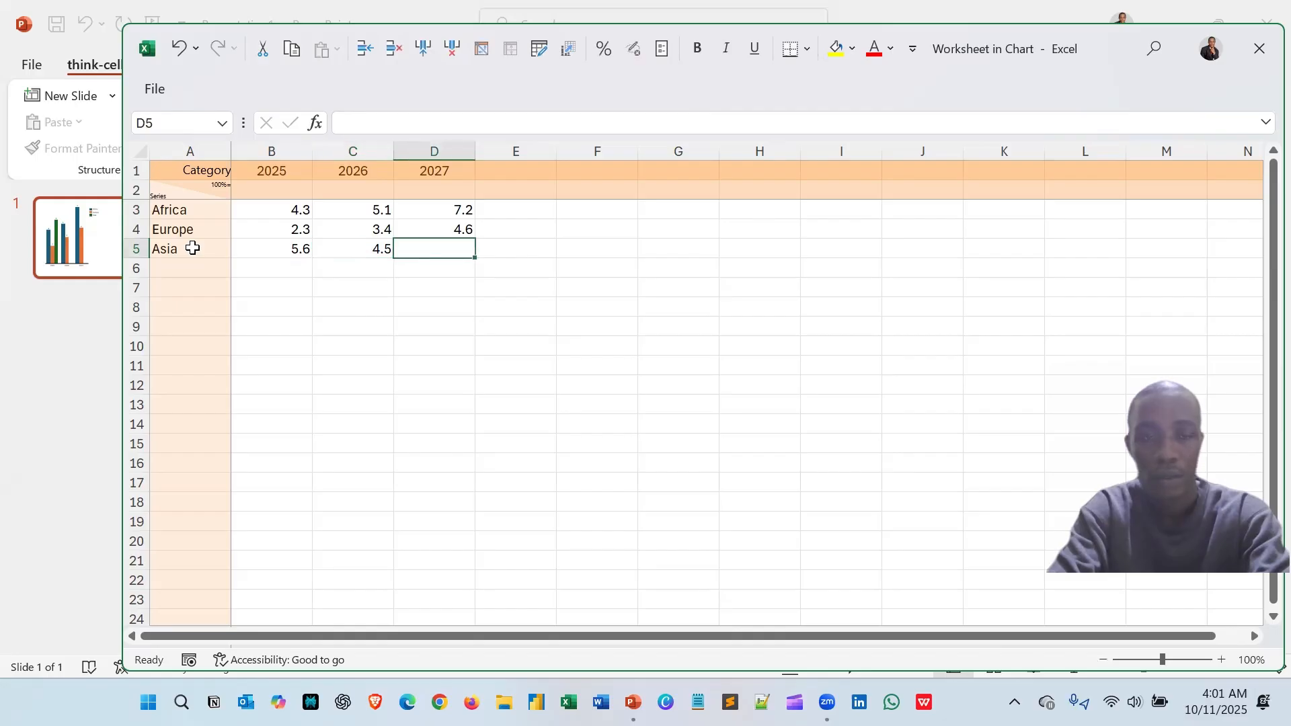
type("8")
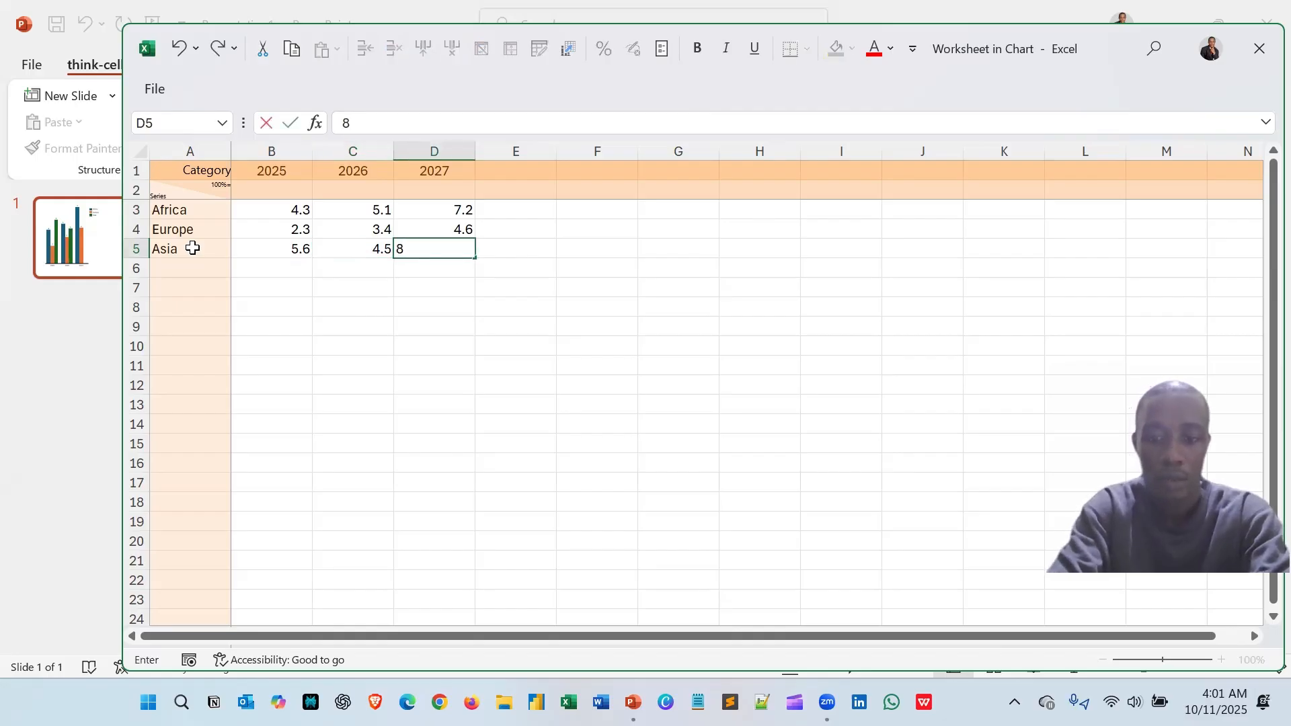
type(".7")
key("ctrl+Return")
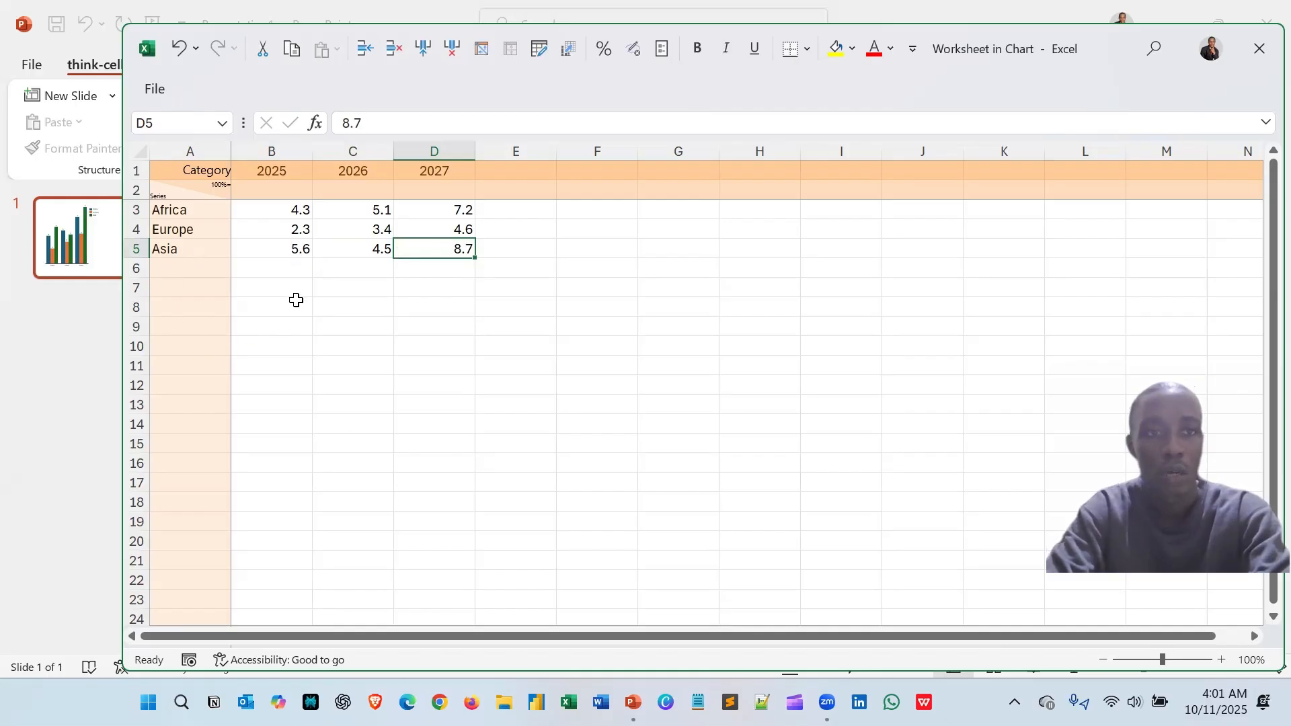
Return to the slide, reopen the chart's datasheet to review the three regional series, and close it again
left_click(94, 254)
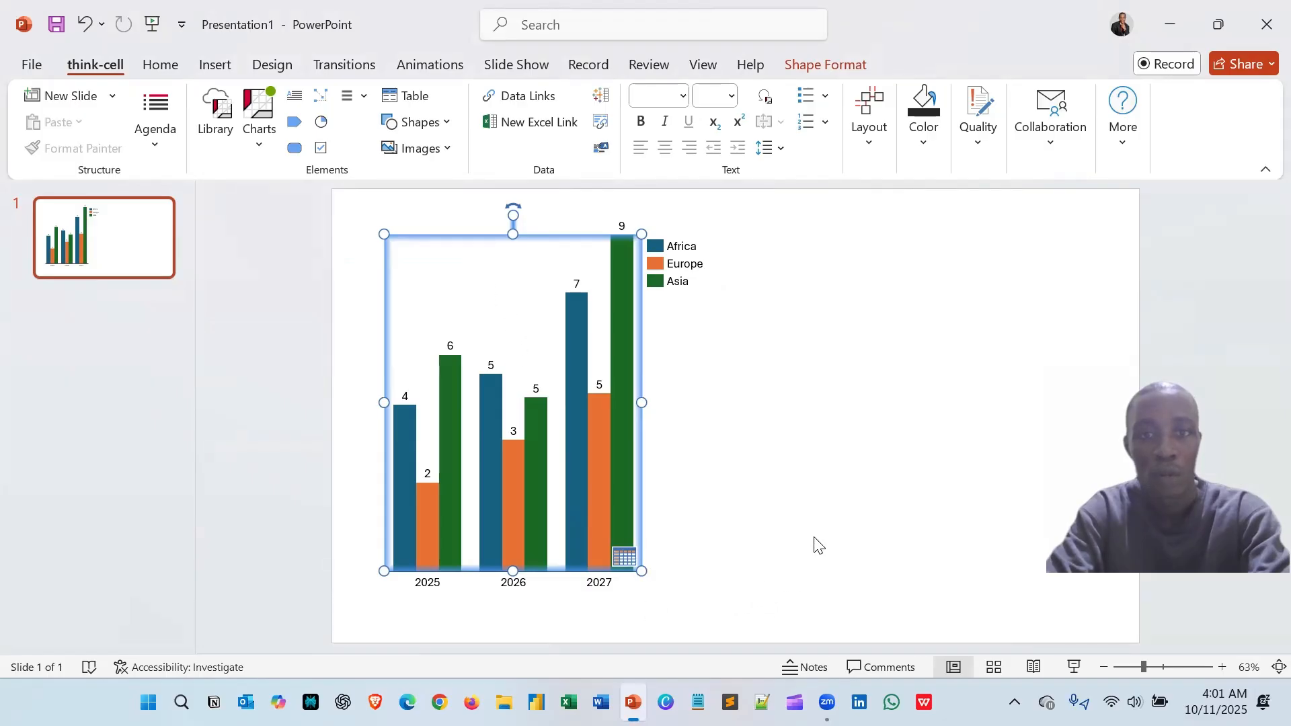
double_click(474, 295)
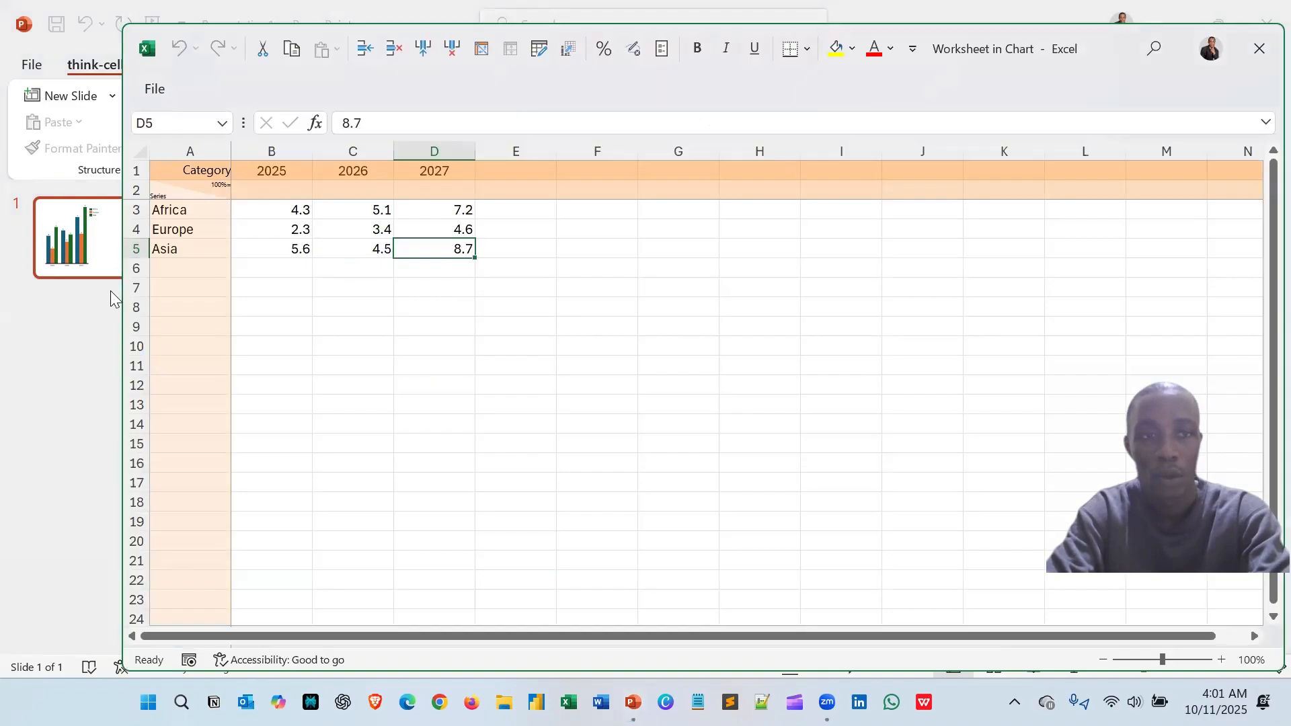
left_click(52, 355)
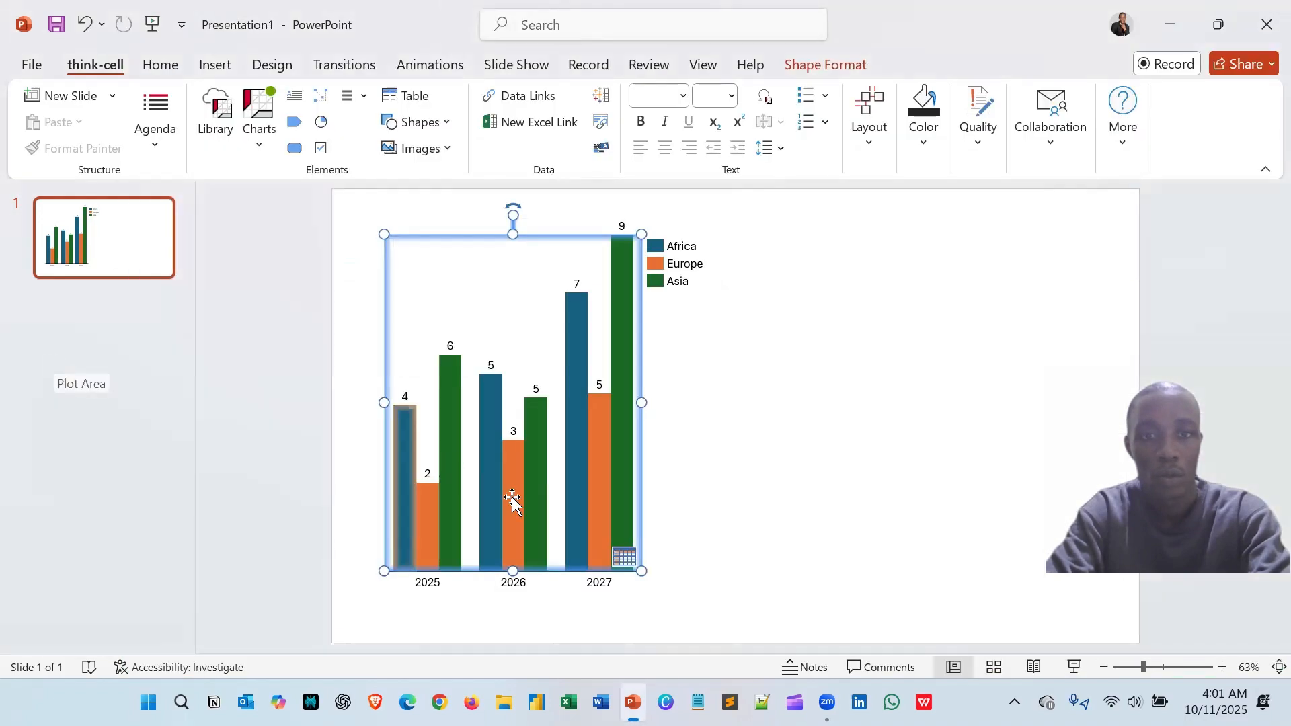
left_click(625, 559)
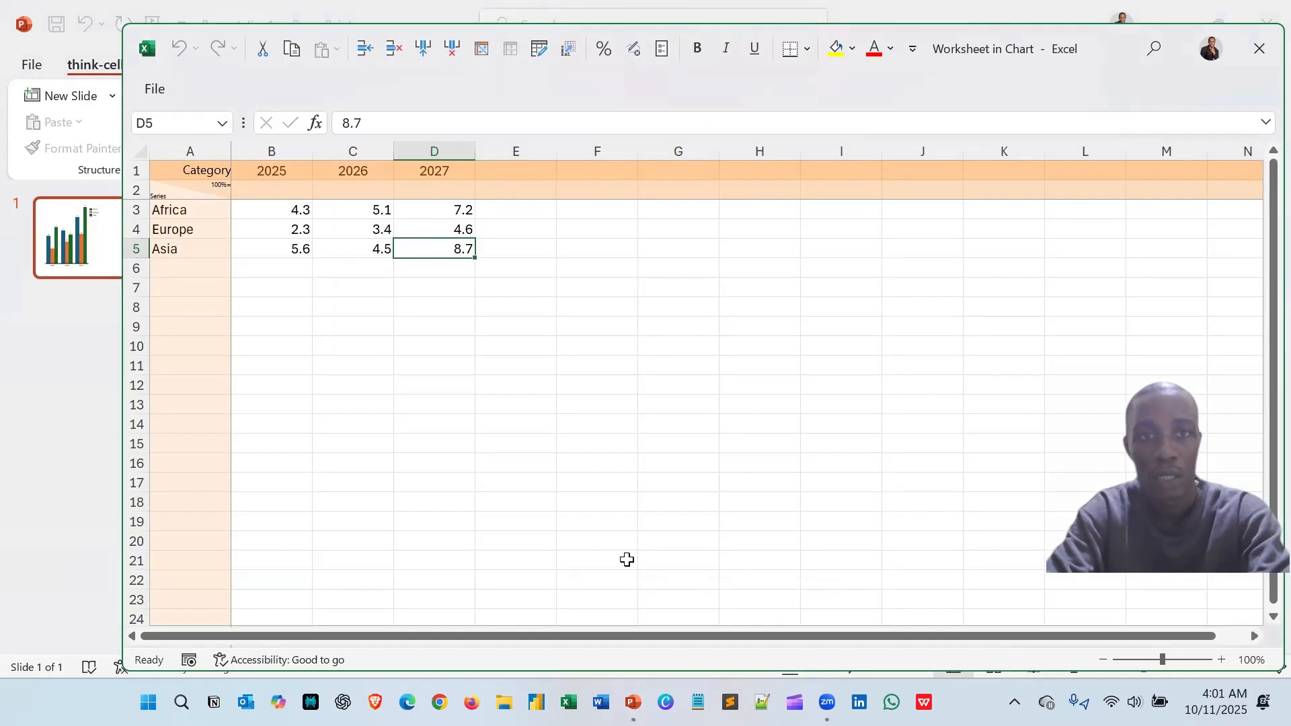
left_click(113, 241)
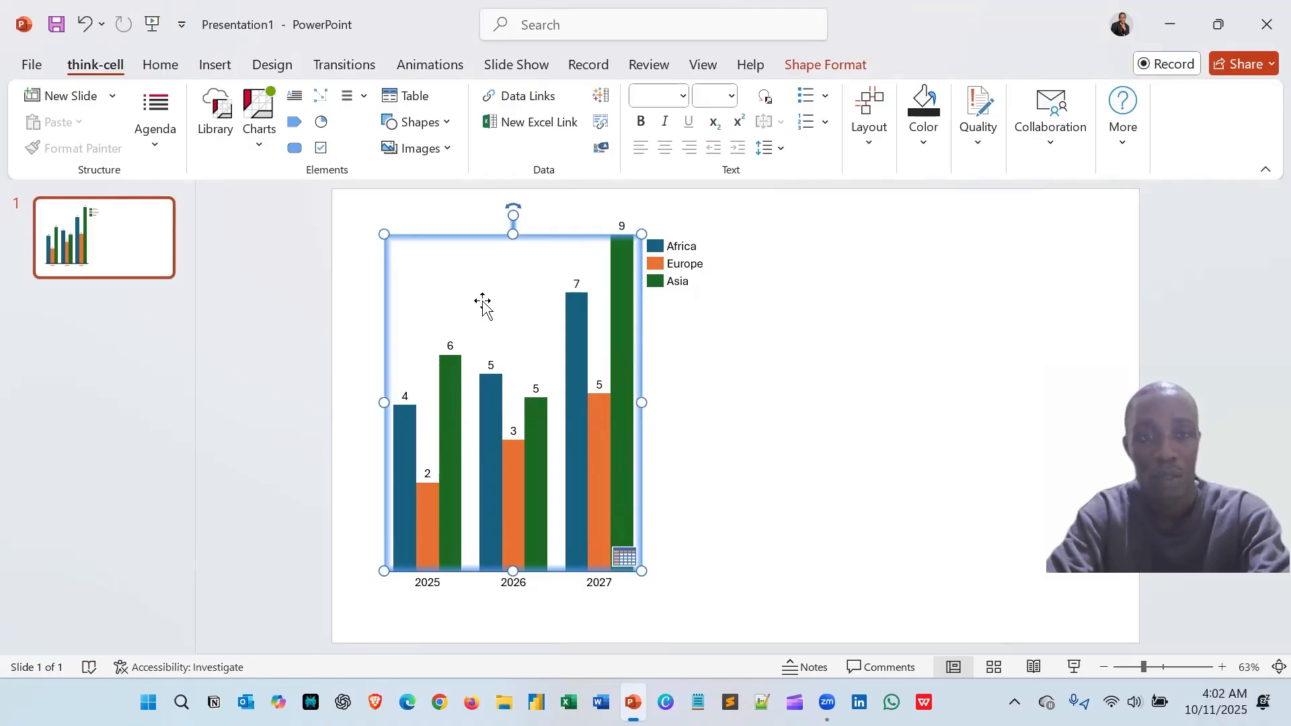
Set all the column labels in the clustered chart to show Sum of %
left_click(403, 397)
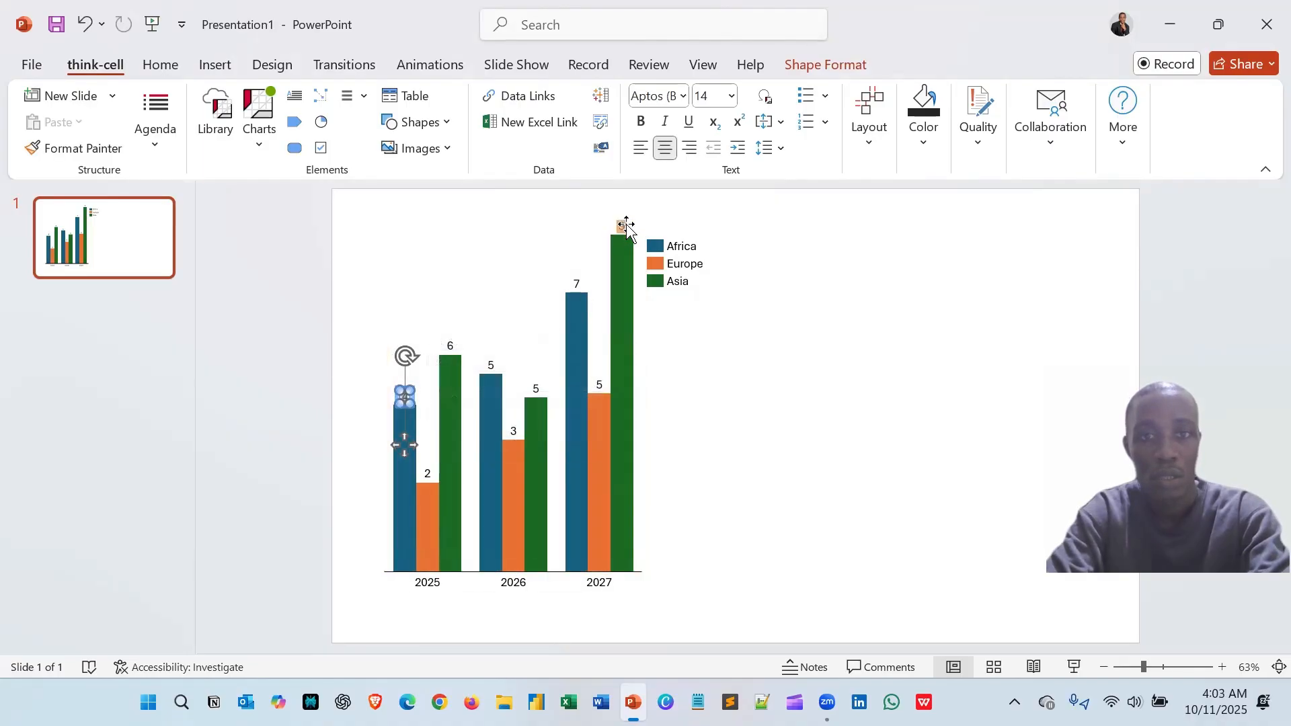
left_click(623, 225, "shift")
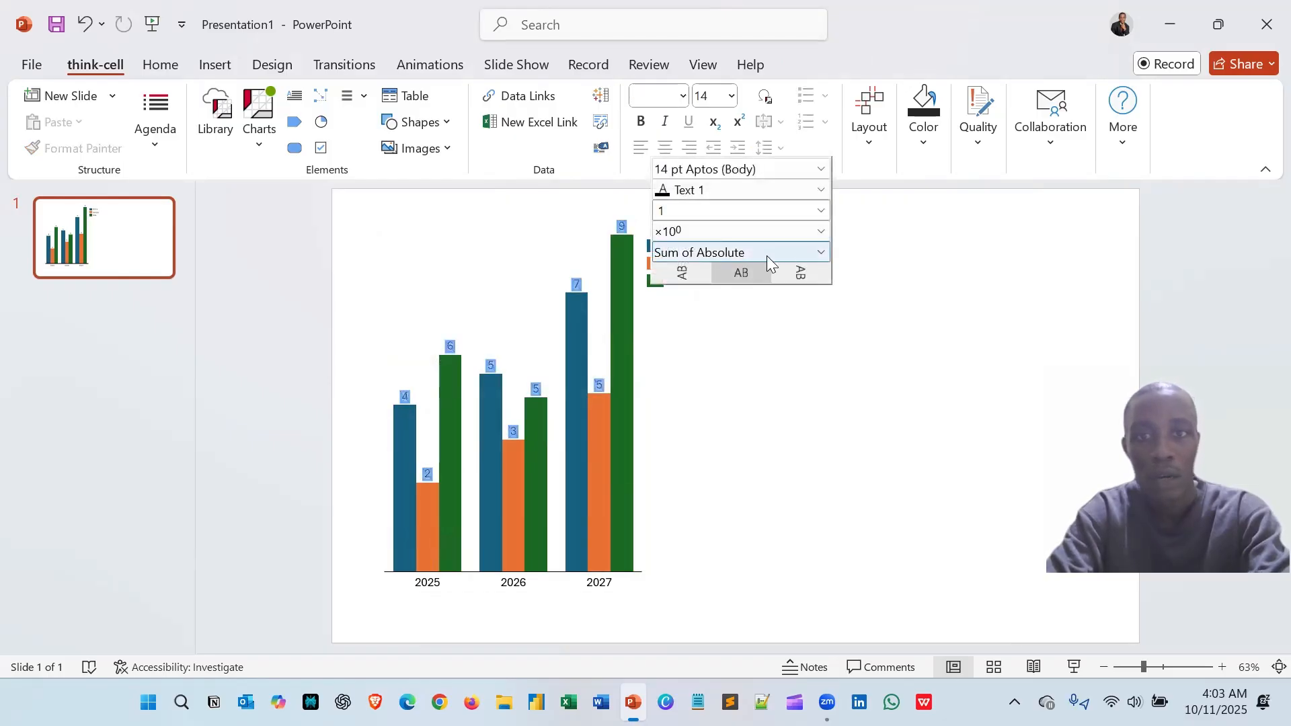
left_click(817, 256)
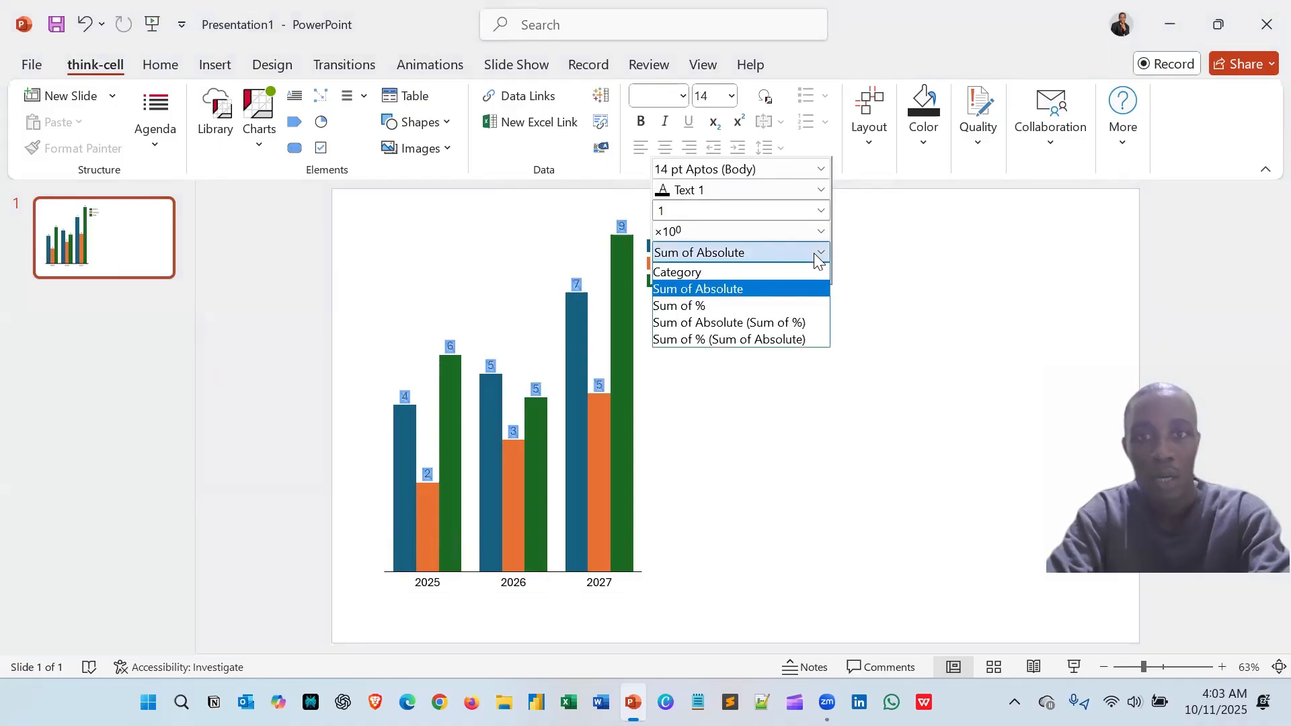
left_click(736, 305)
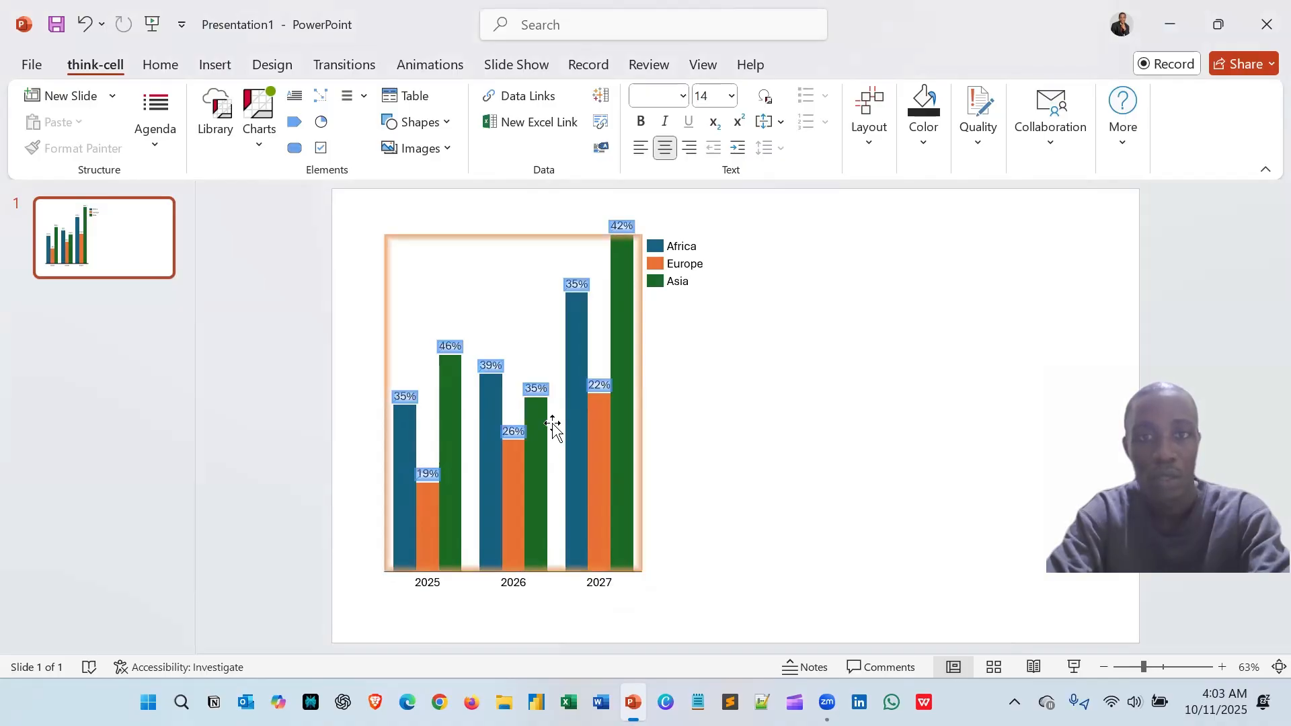
left_click(495, 316)
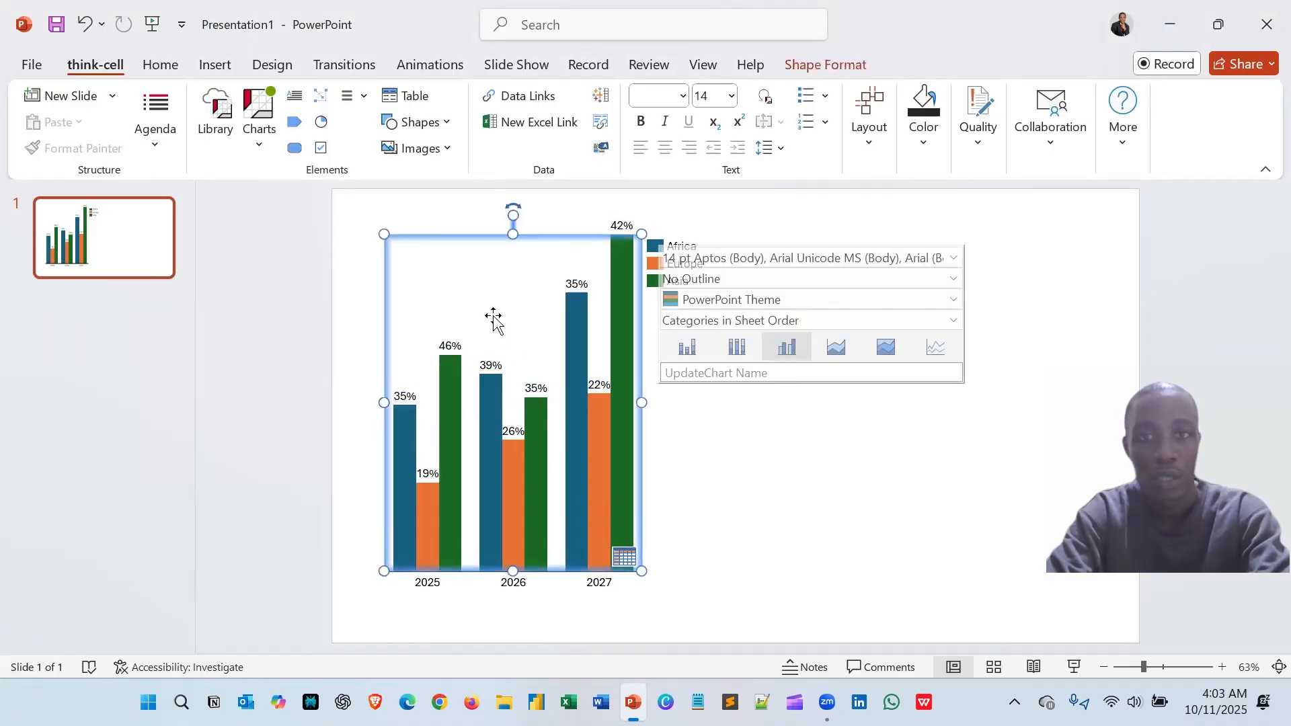
Change the content of all the column labels to Sum of Absolute (Sum of %)
left_click(406, 398)
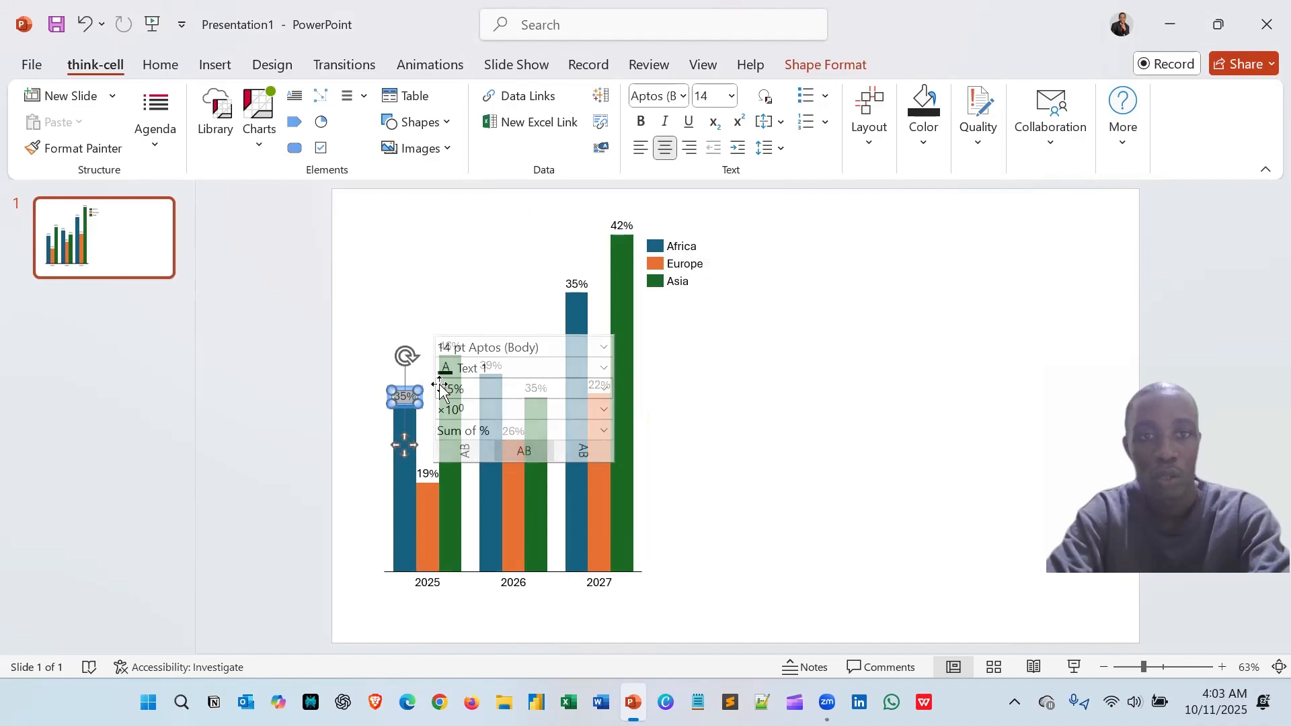
left_click(619, 224, "shift")
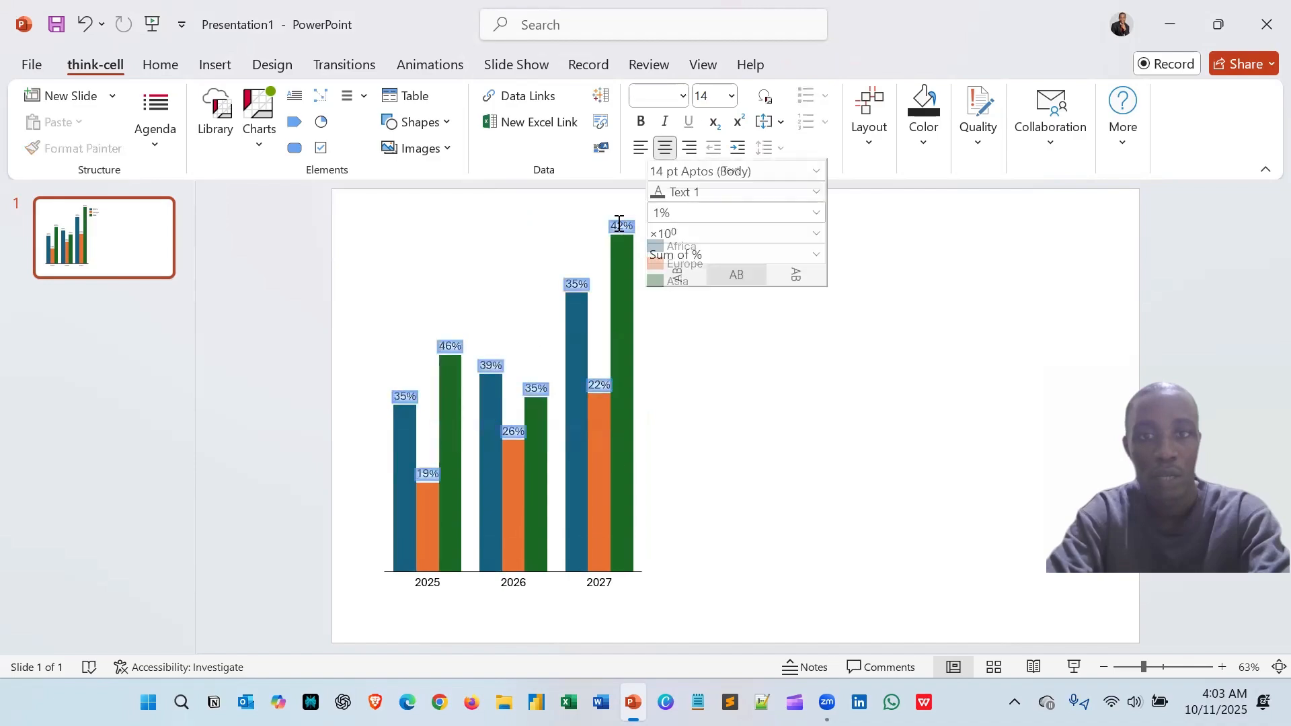
left_click(781, 258)
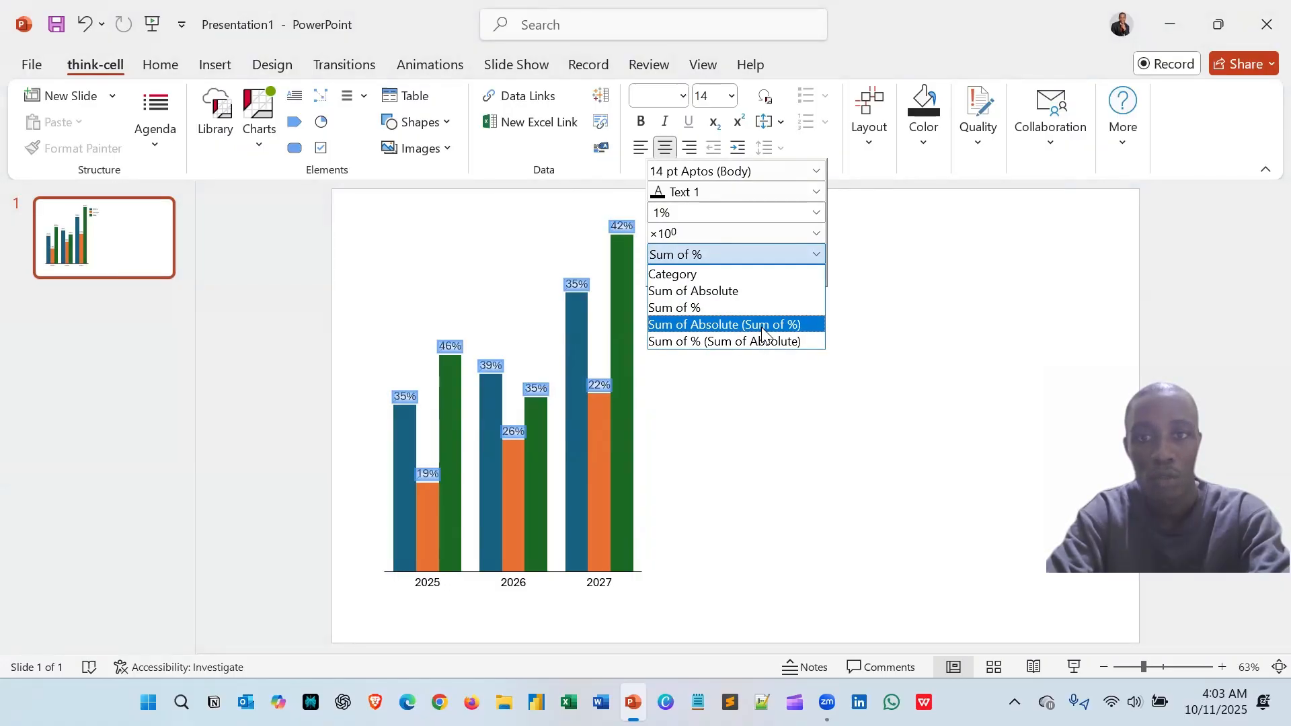
left_click(764, 328)
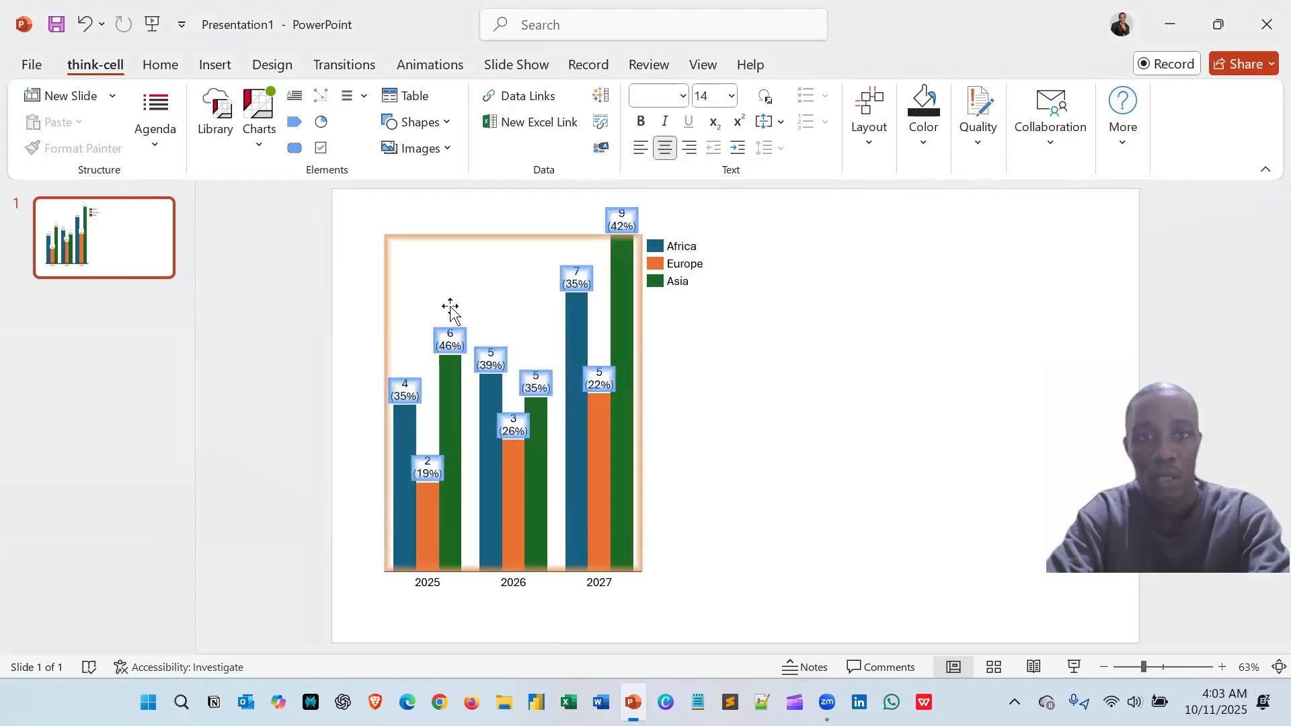
left_click(414, 330)
Switch the content of all the column labels to Sum of Absolute
left_click(405, 390)
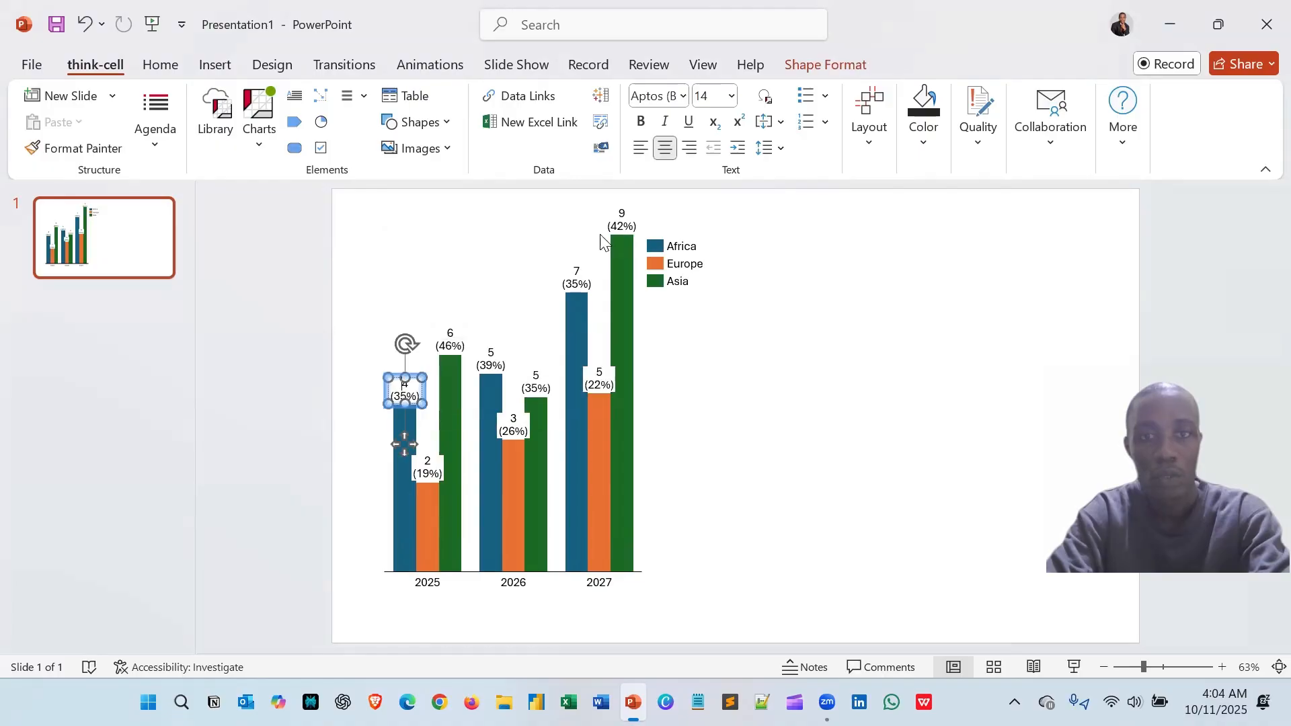
left_click(625, 205, "shift")
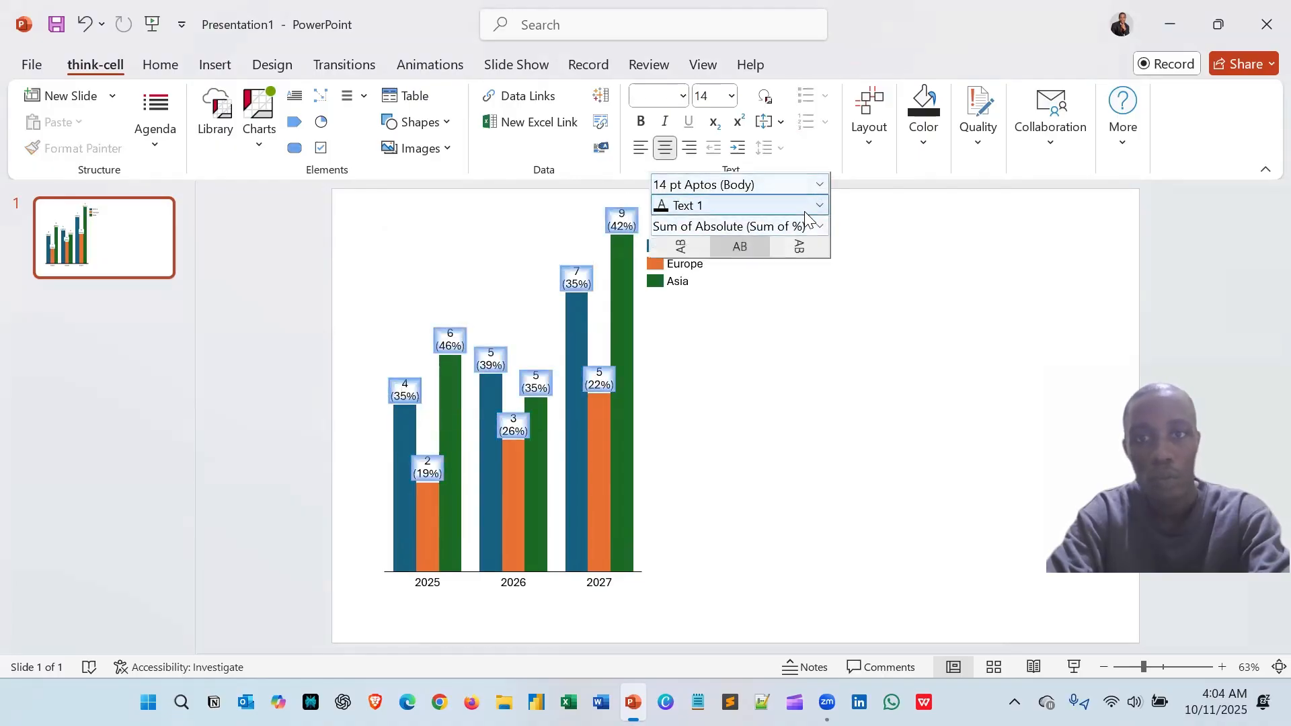
left_click(817, 229)
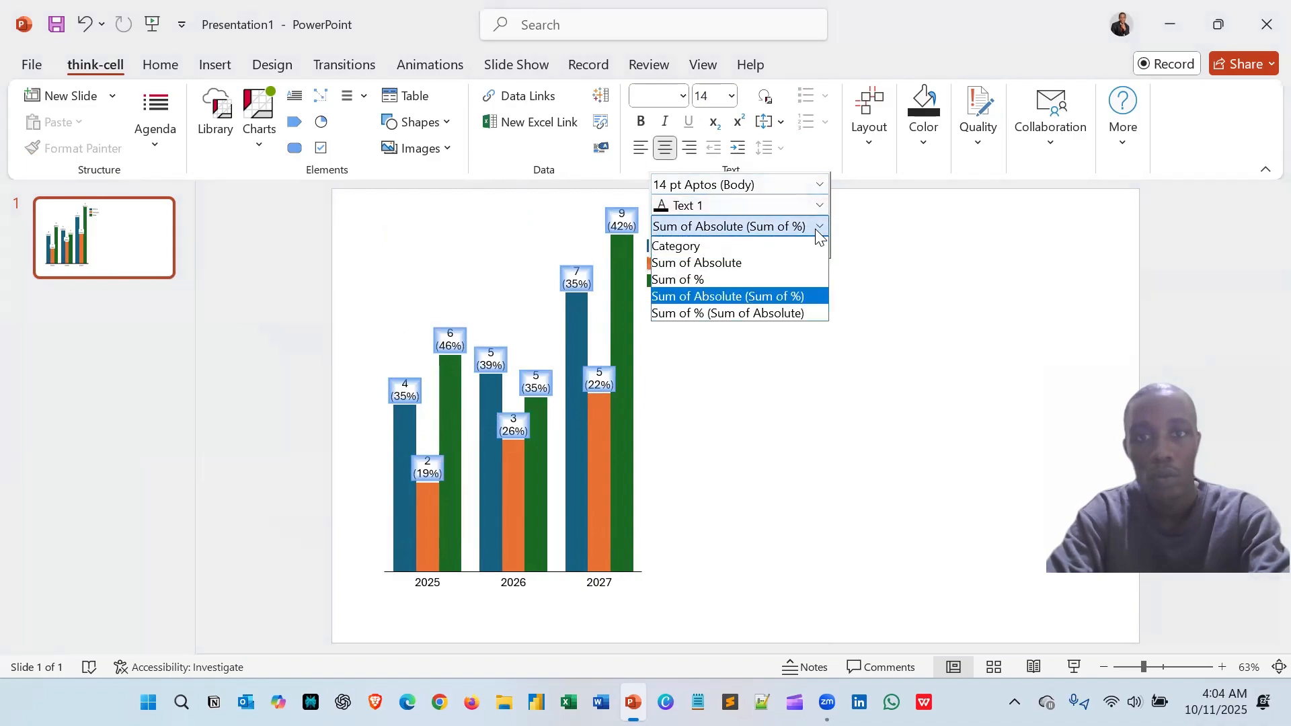
left_click(731, 264)
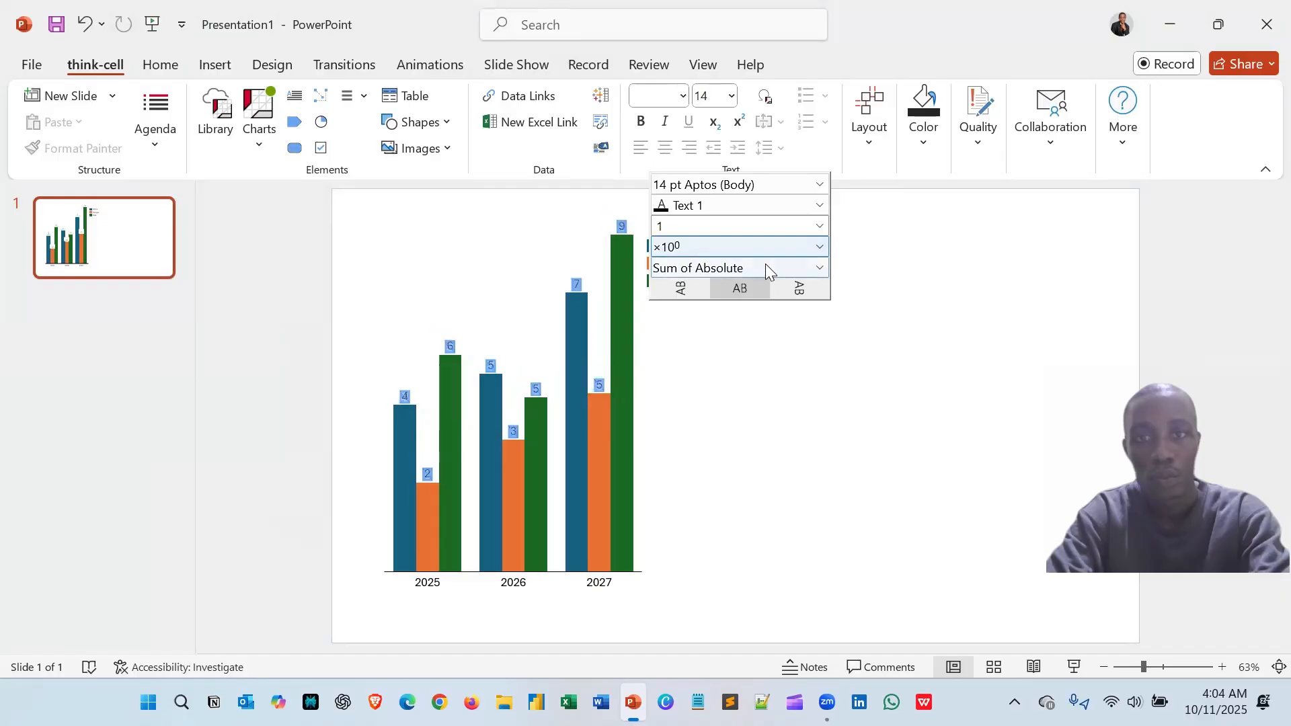
Try the column labels rotated 90° to the left and 90° to the right, and set them back to horizontal text
left_click(679, 290)
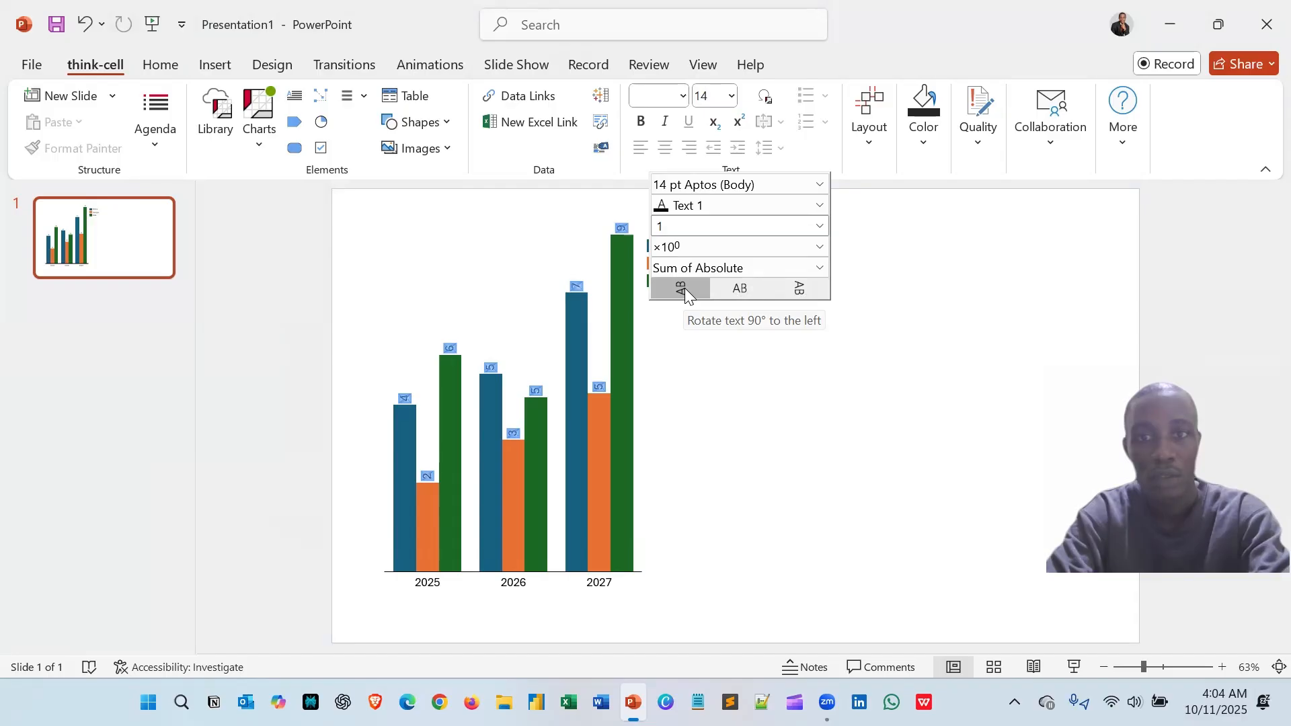
left_click(807, 284)
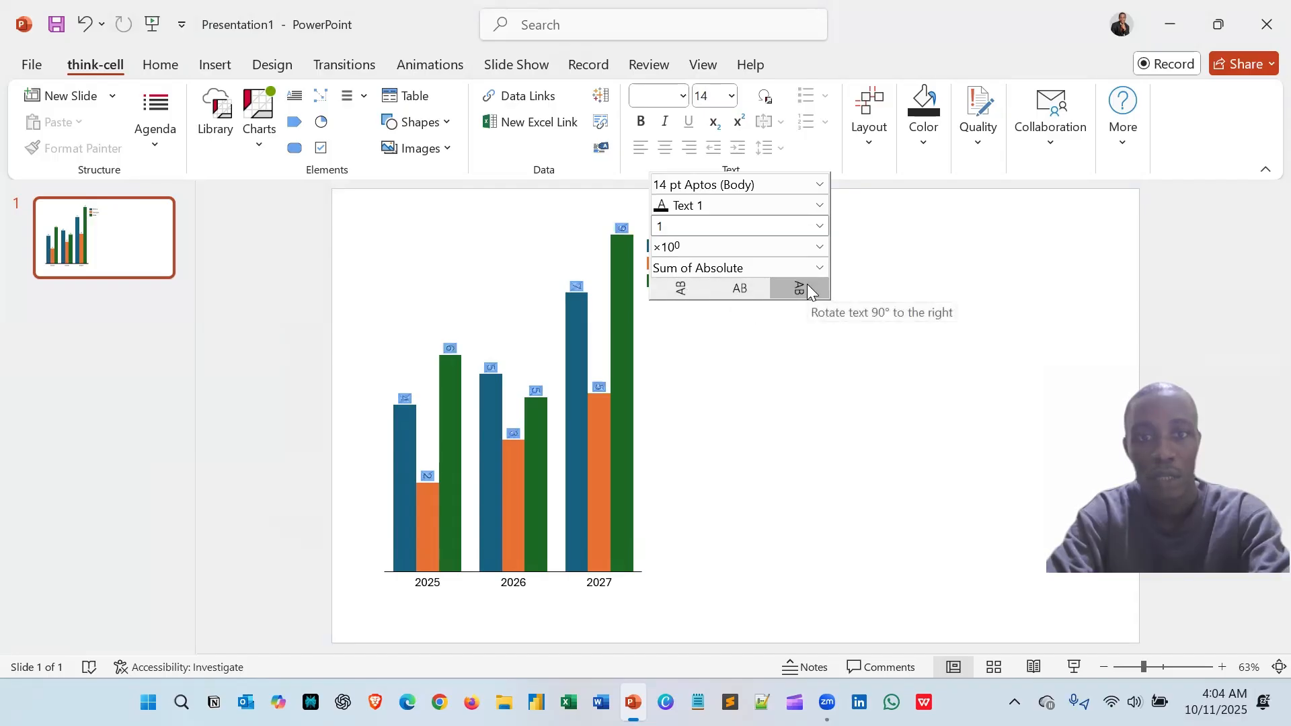
left_click(743, 284)
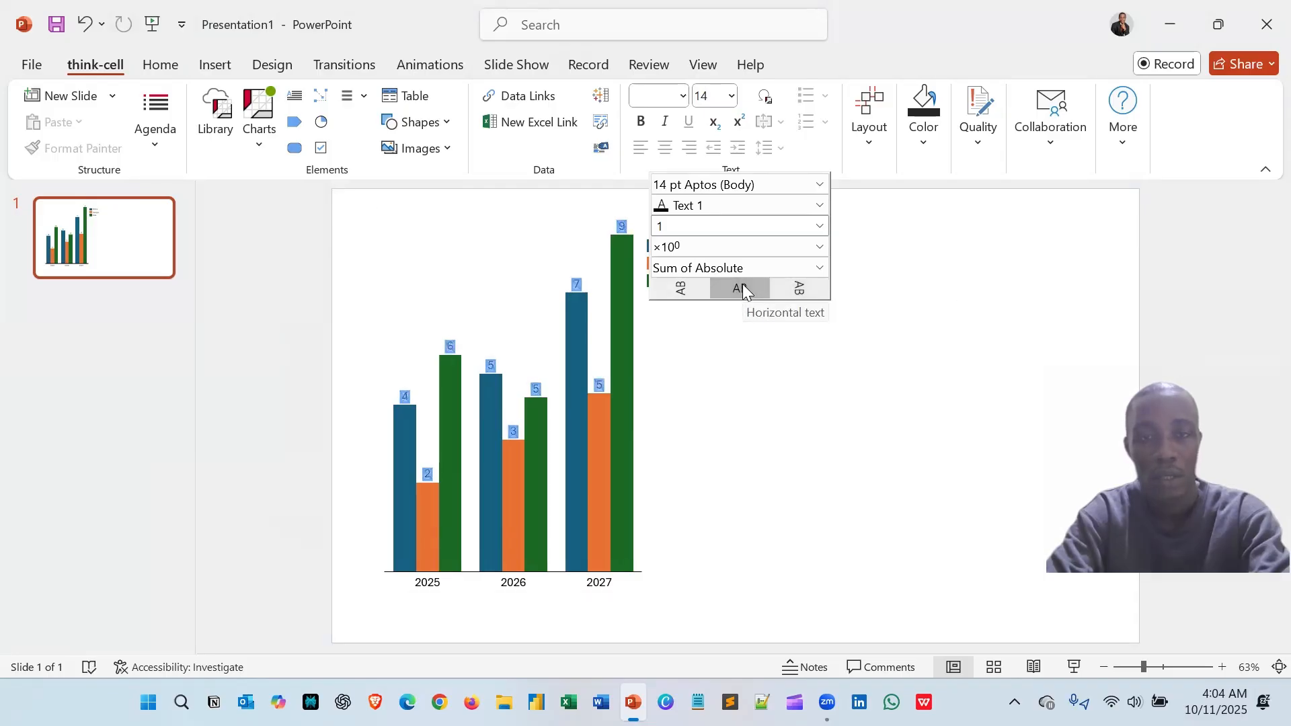
Set the number format of the column labels to 1,00 with a comma separator
left_click(821, 229)
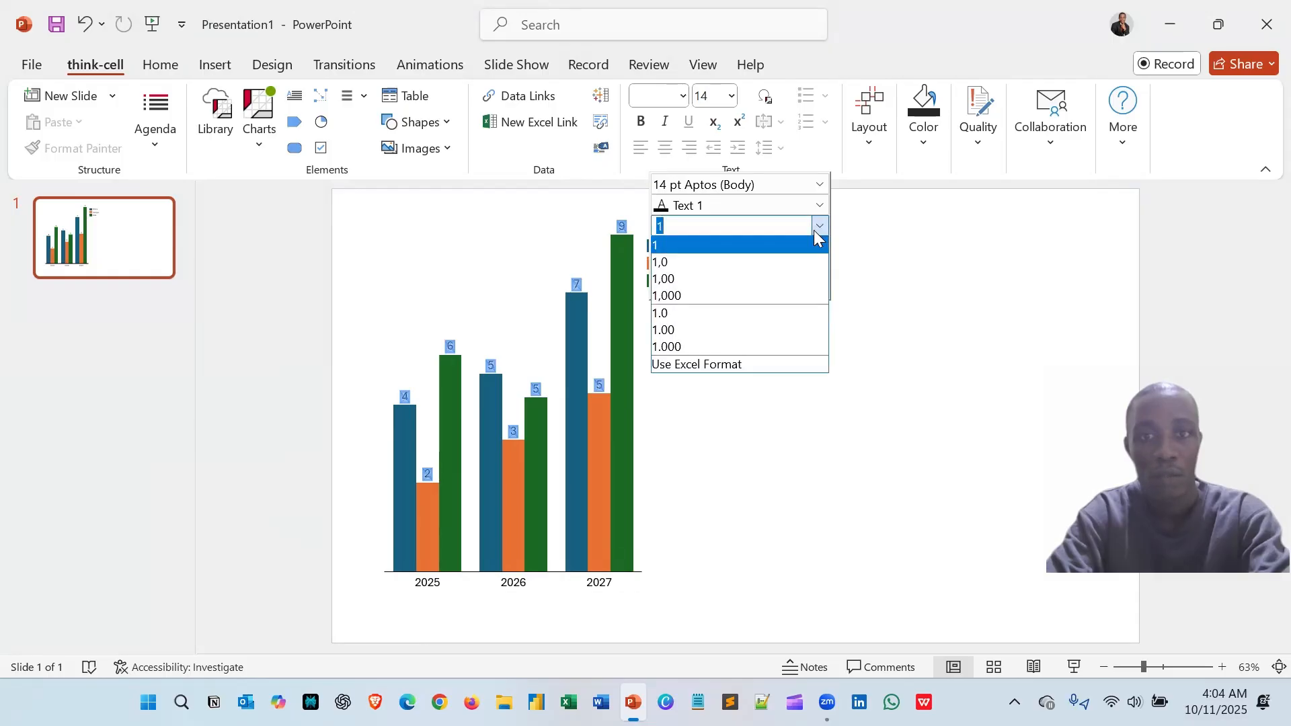
left_click(731, 281)
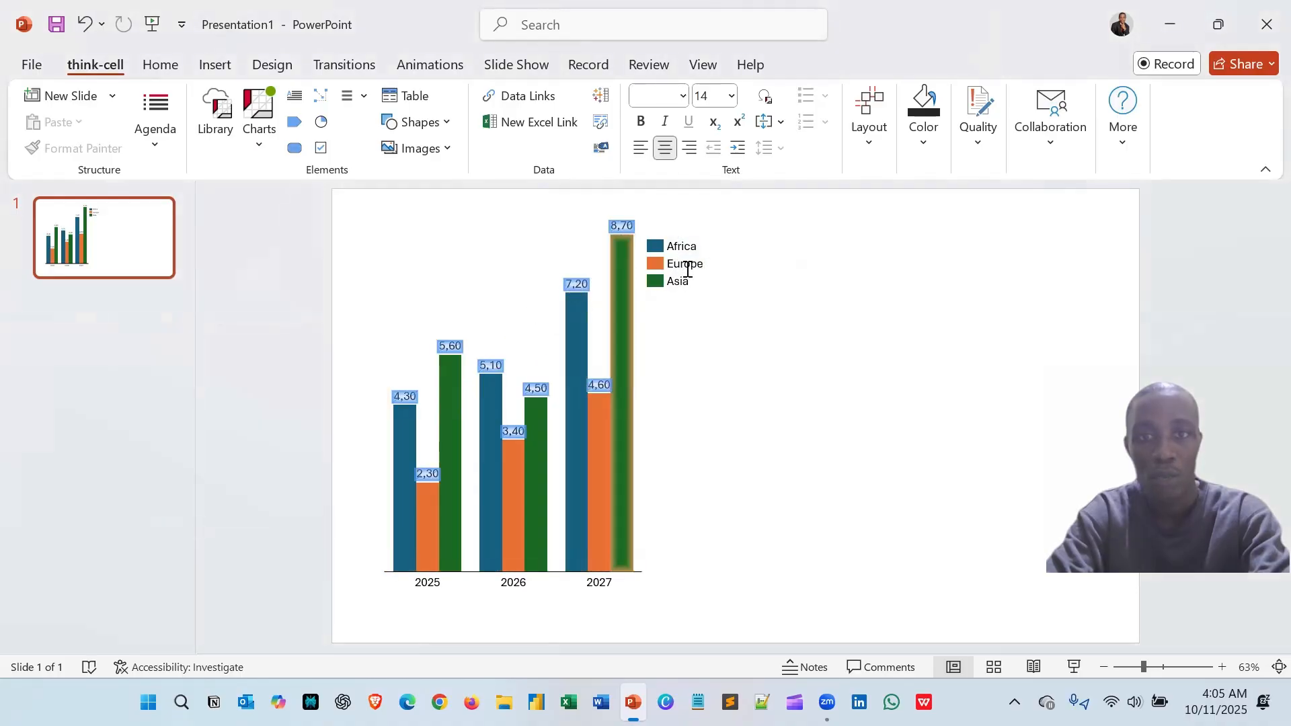
left_click(454, 314)
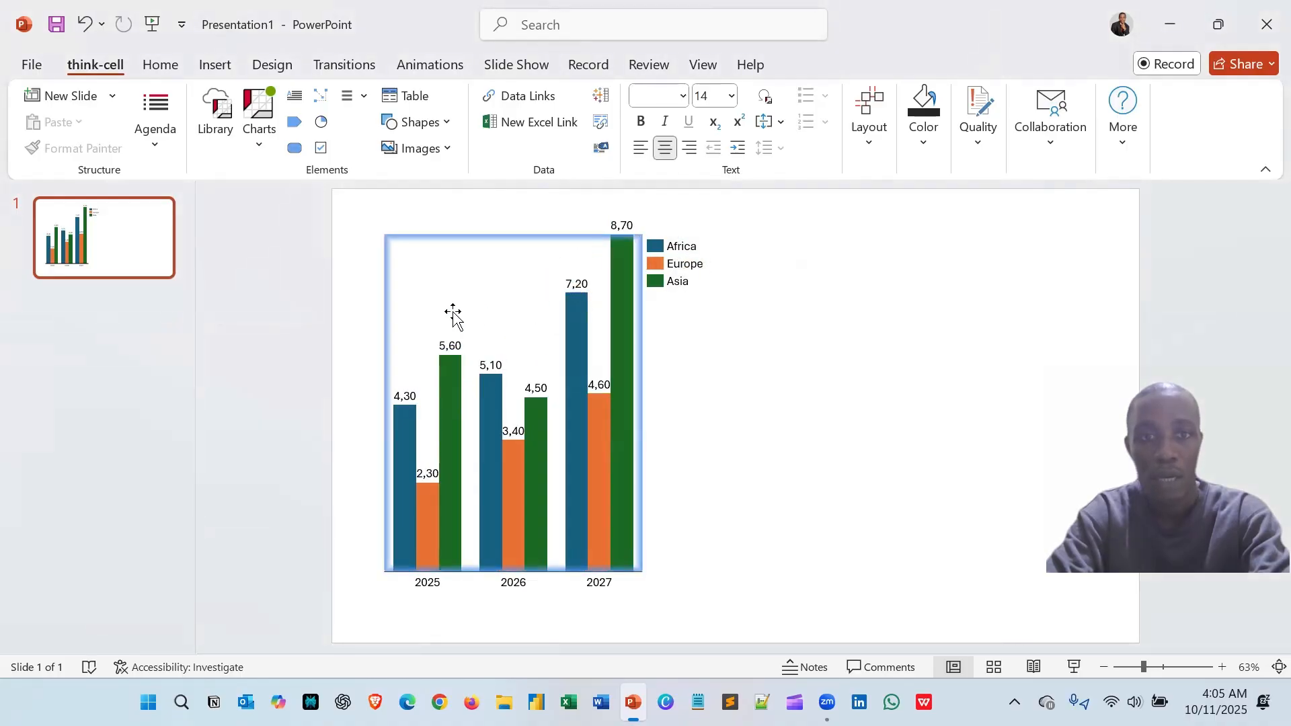
Select all the column labels again and set their number format to 1.00 with a decimal point
left_click(406, 396)
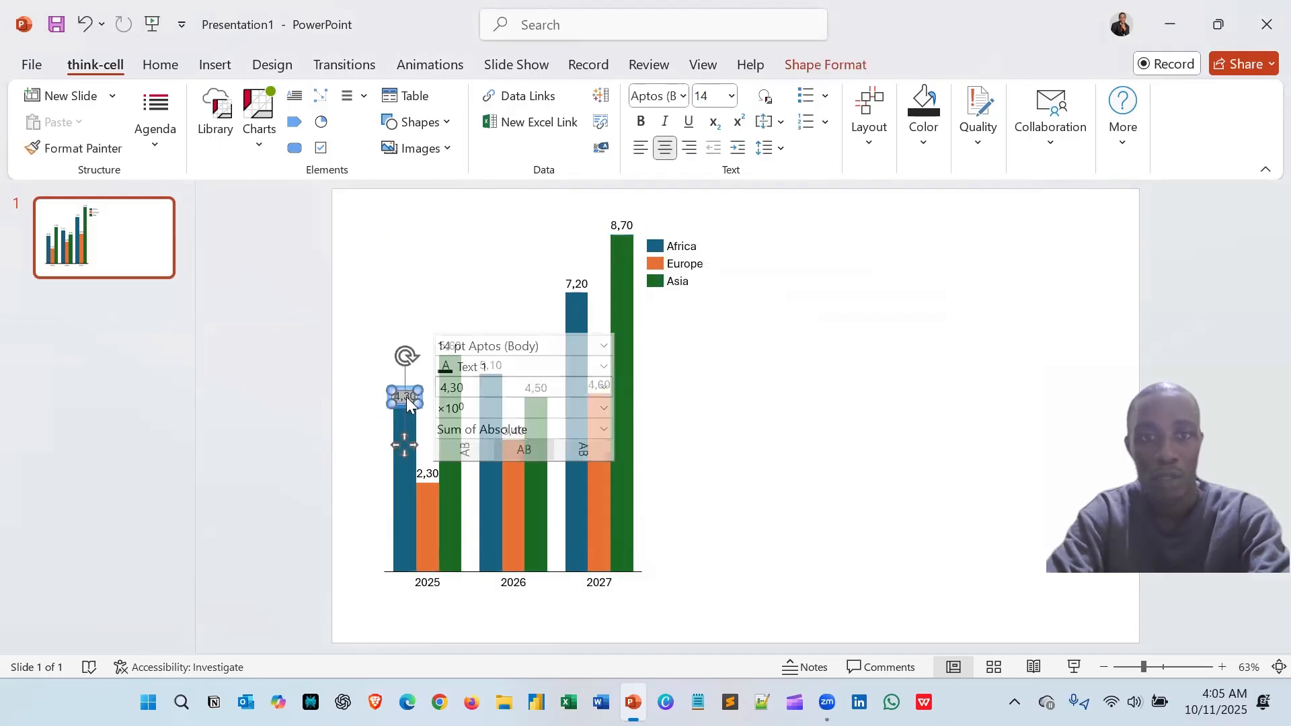
left_click(621, 226)
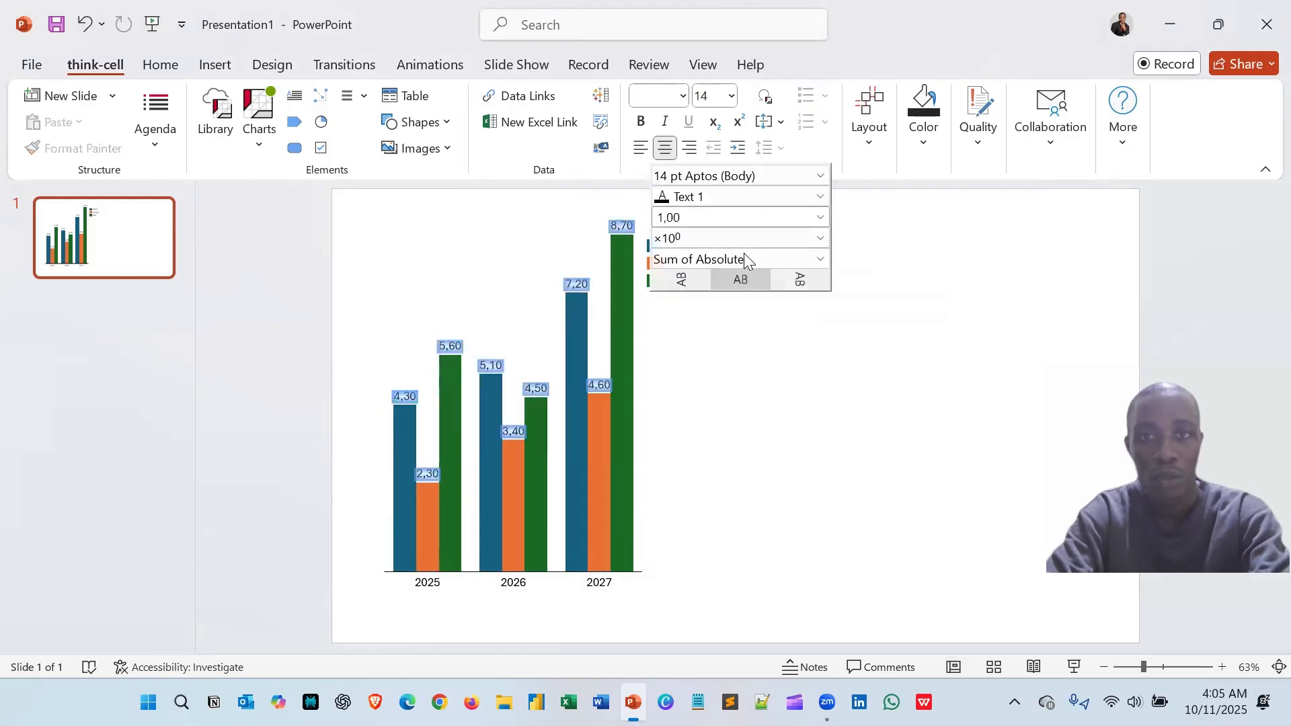
left_click(816, 219)
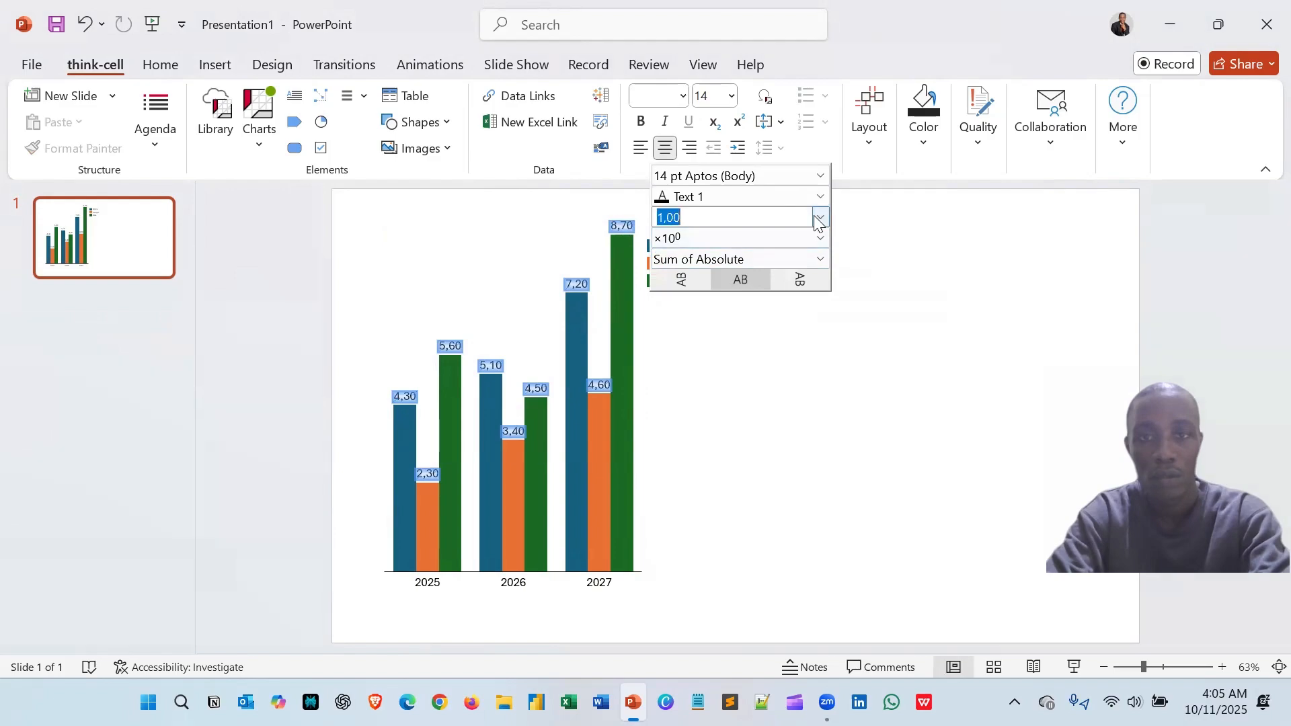
left_click(816, 217)
left_click(726, 322)
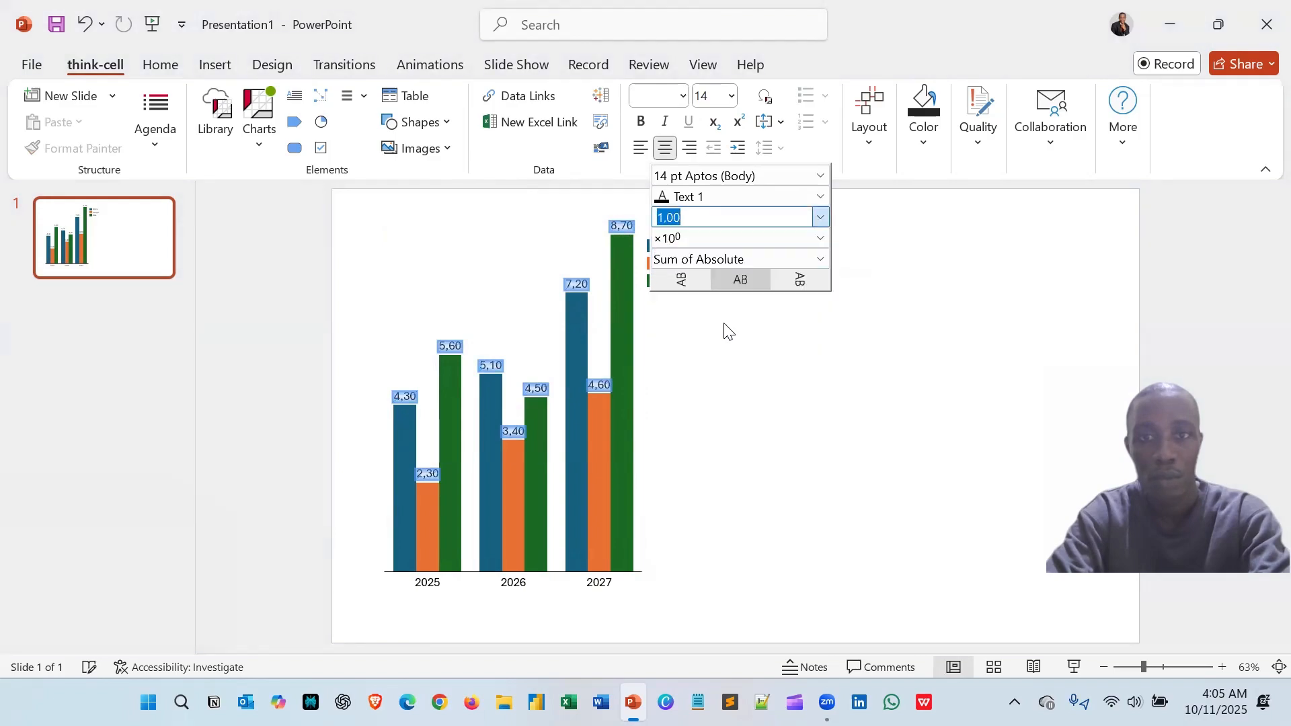
Set the number format of all the column labels to 1, without decimals
left_click(822, 219)
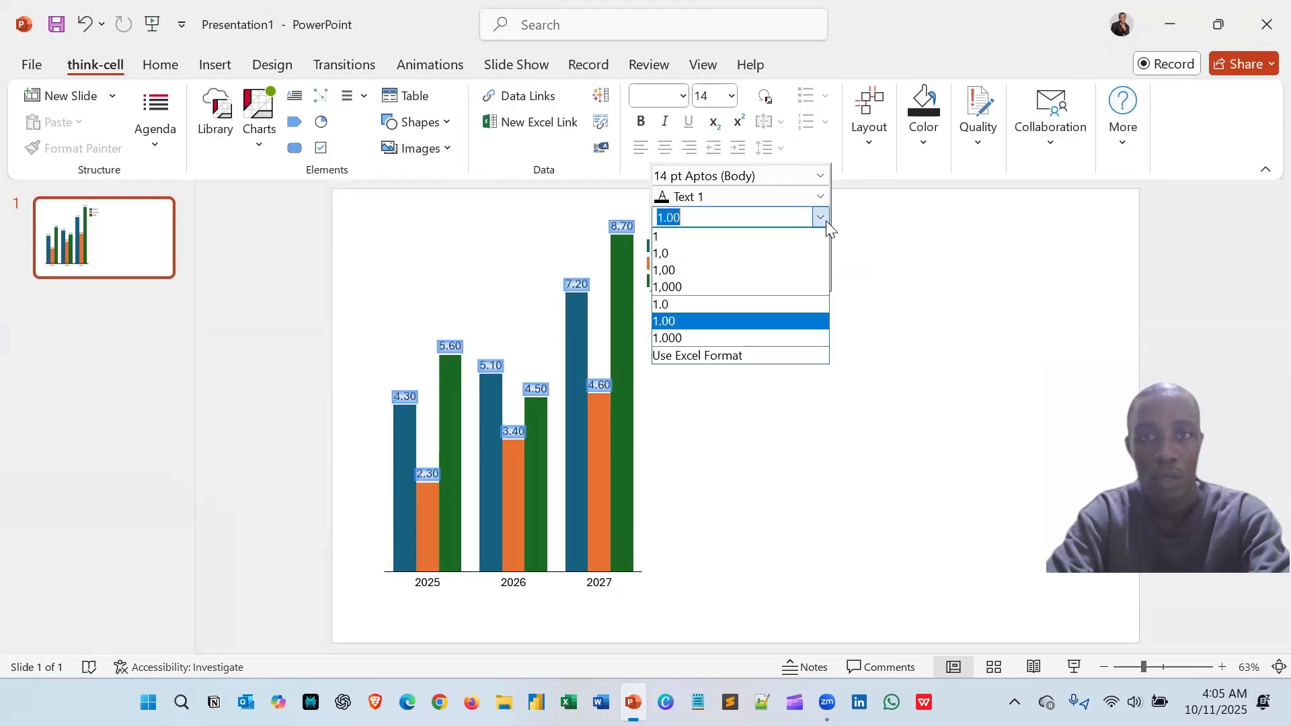
left_click(771, 247)
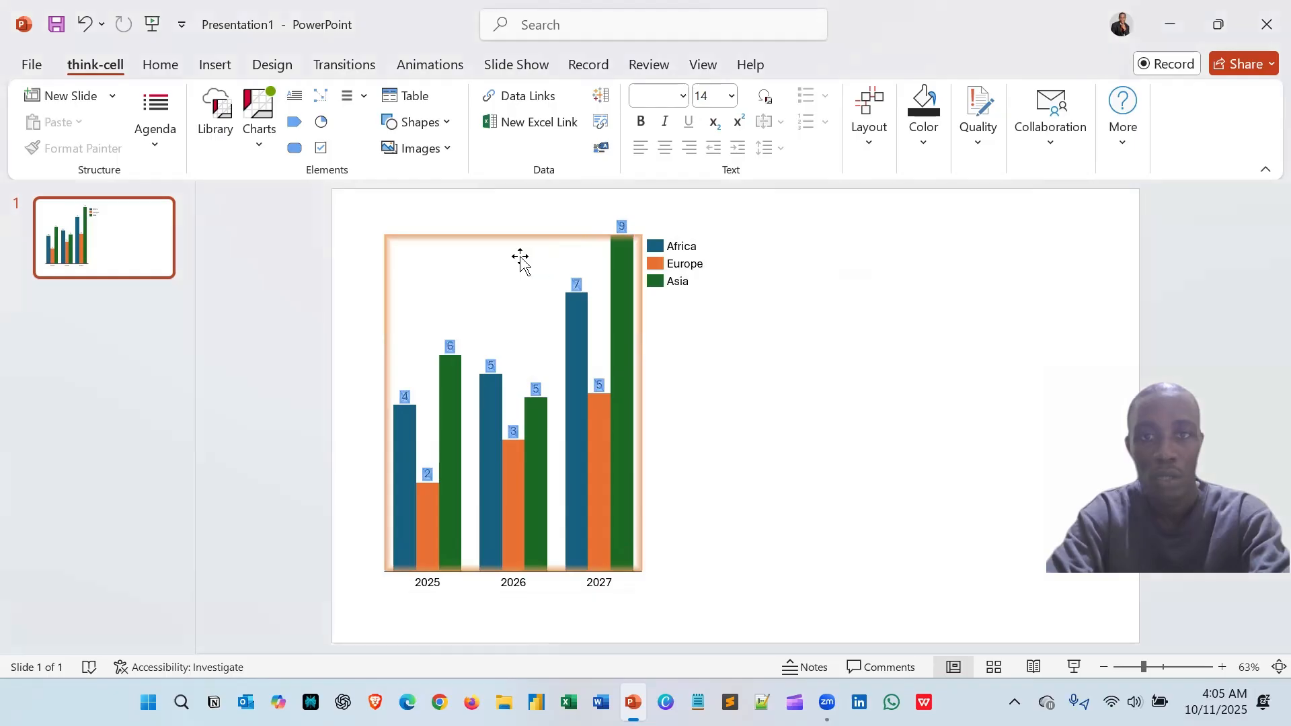
left_click(470, 280)
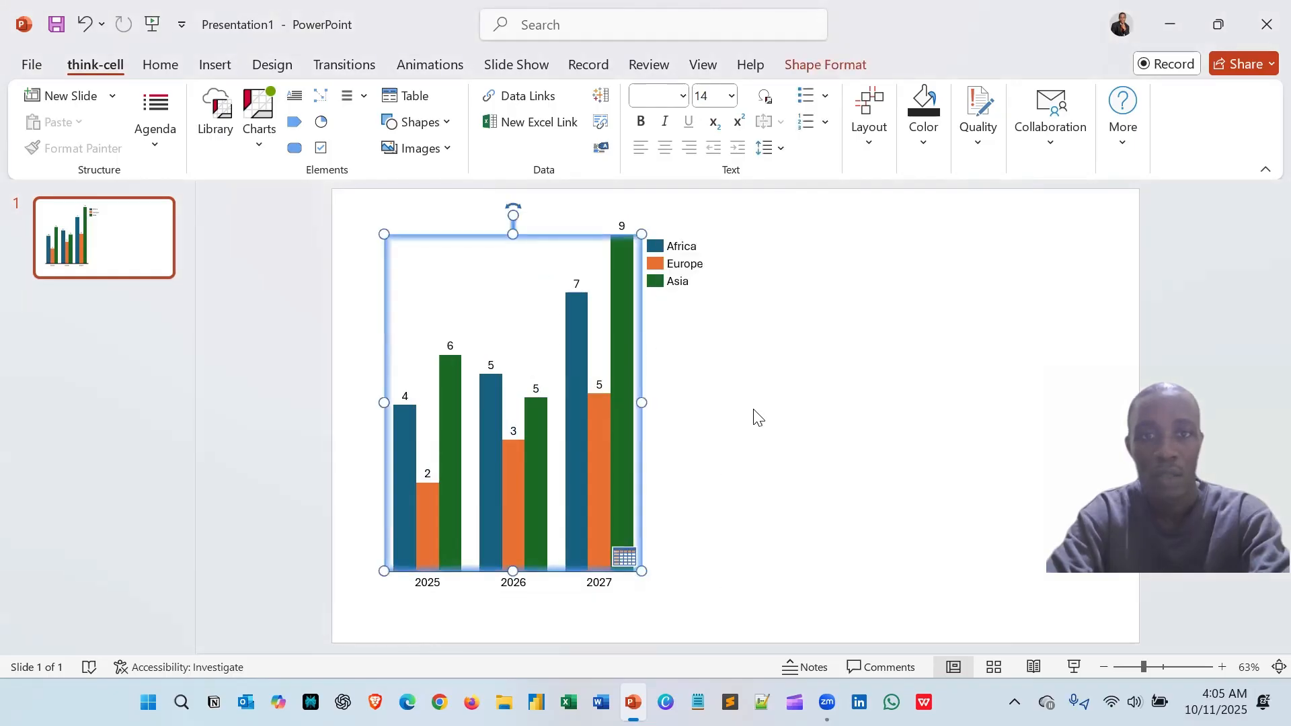
Open the chart's datasheet to check the regional values for 2025 to 2027, and return to the slide
left_click(625, 559)
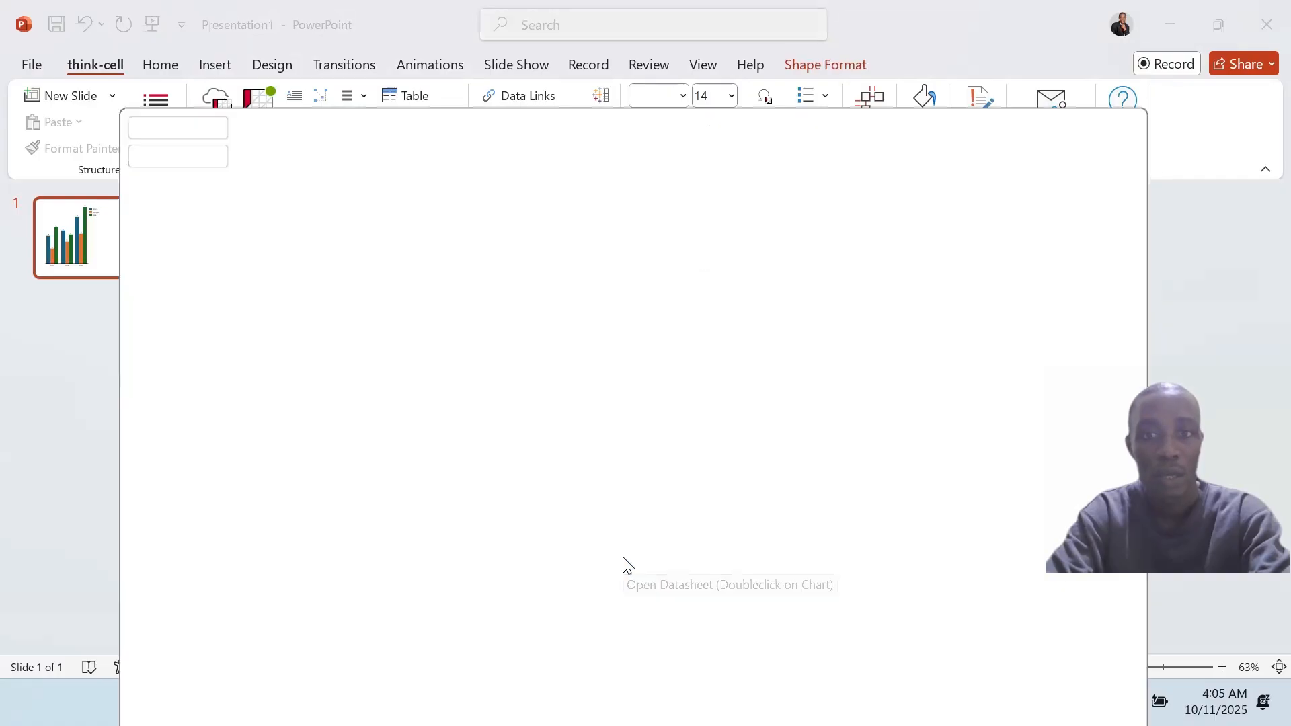
left_click(623, 559)
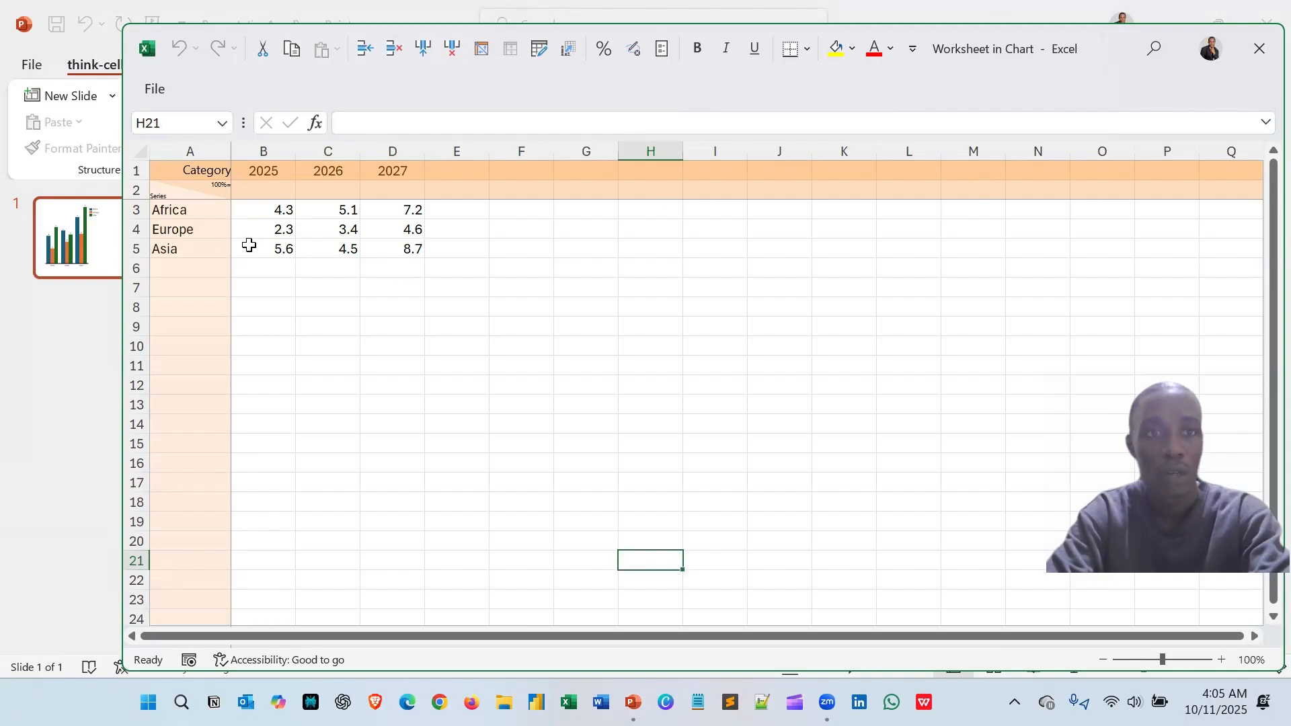
left_click(111, 251)
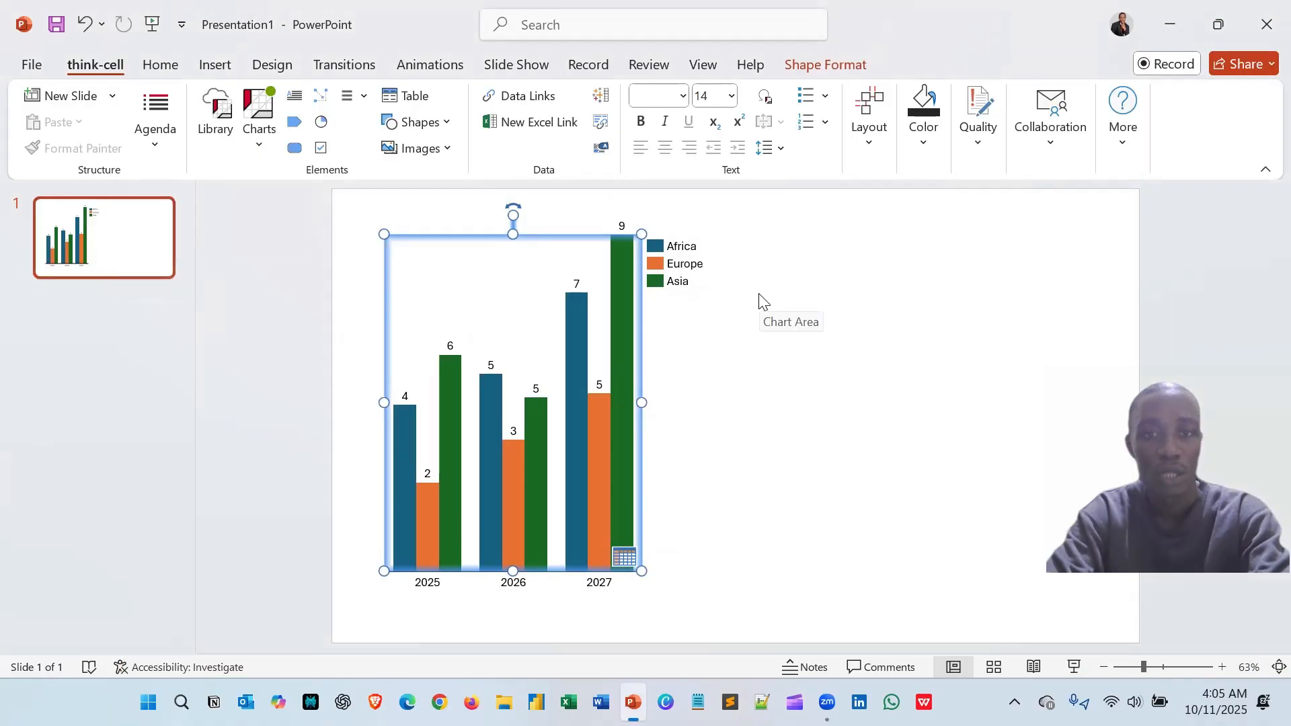